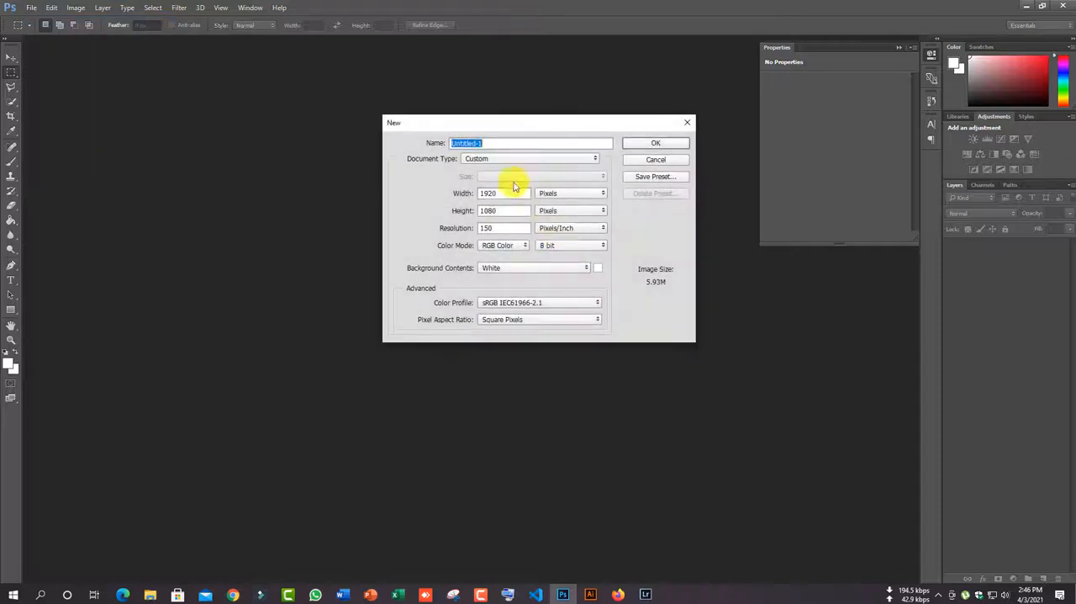
- Create the 1920 × 1080 pixel white document and place the sunset mountain lake photo as a linked image filling the canvas
{"action": "left_click", "coordinate": [634, 146]}
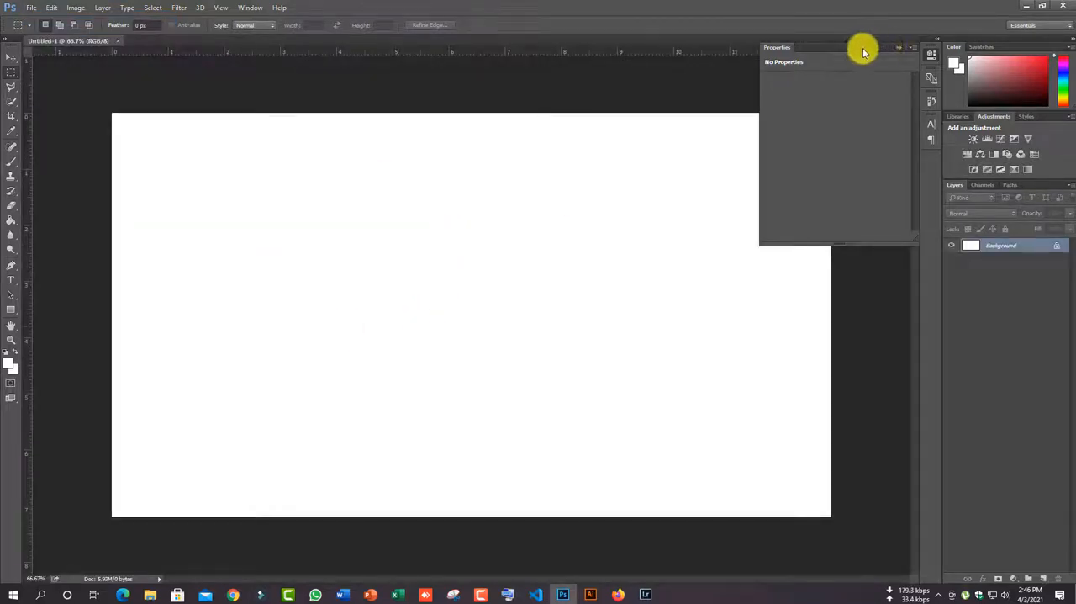
{"action": "left_click", "coordinate": [898, 47]}
{"action": "left_click", "coordinate": [31, 8]}
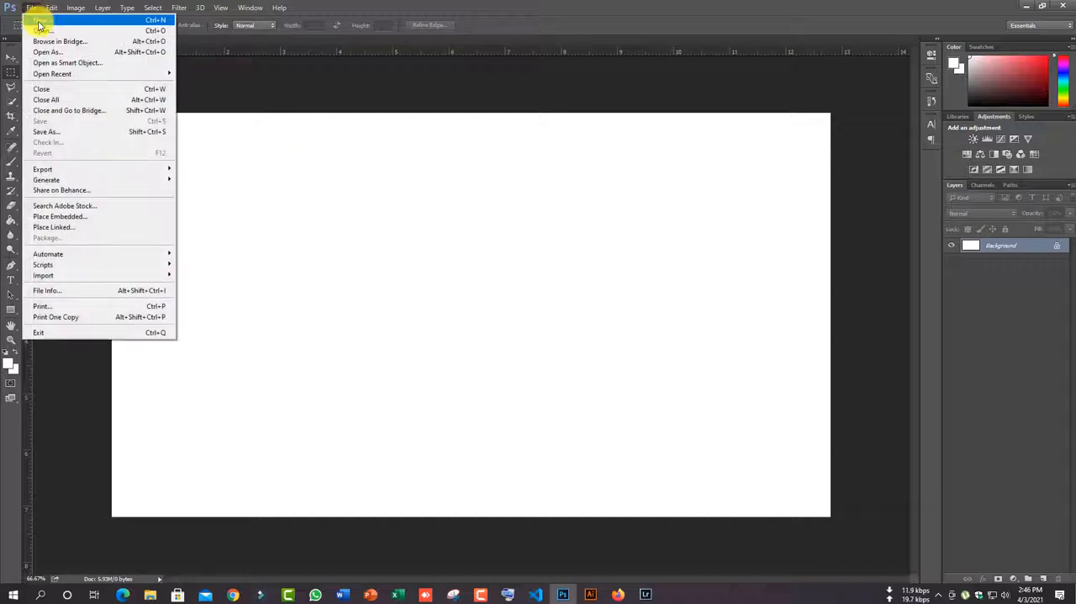
{"action": "left_click", "coordinate": [78, 233]}
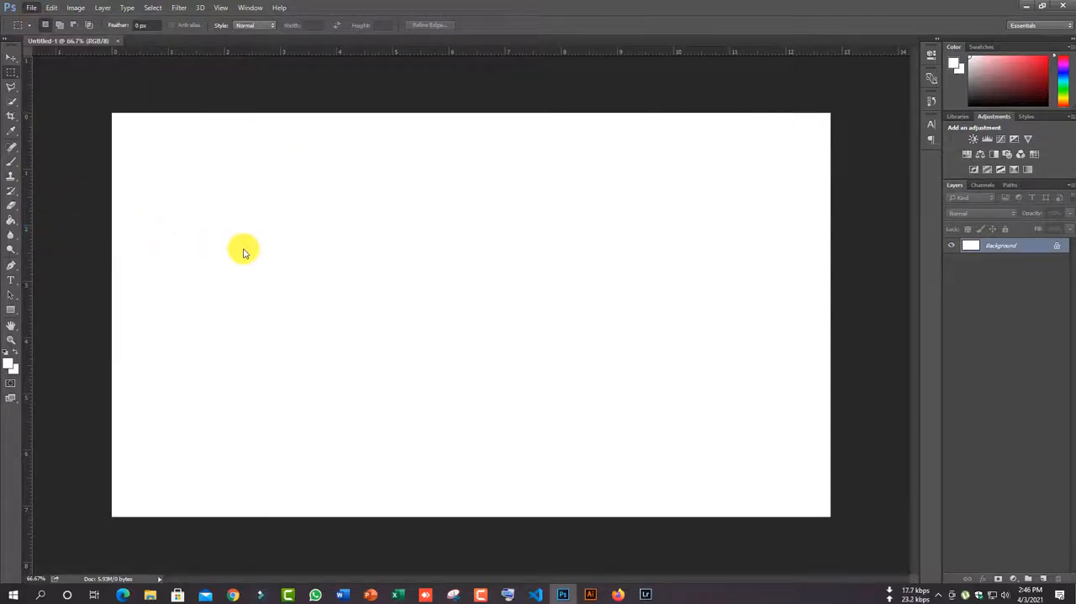
{"action": "scroll", "coordinate": [589, 356], "scroll_direction": "down", "scroll_amount": 1}
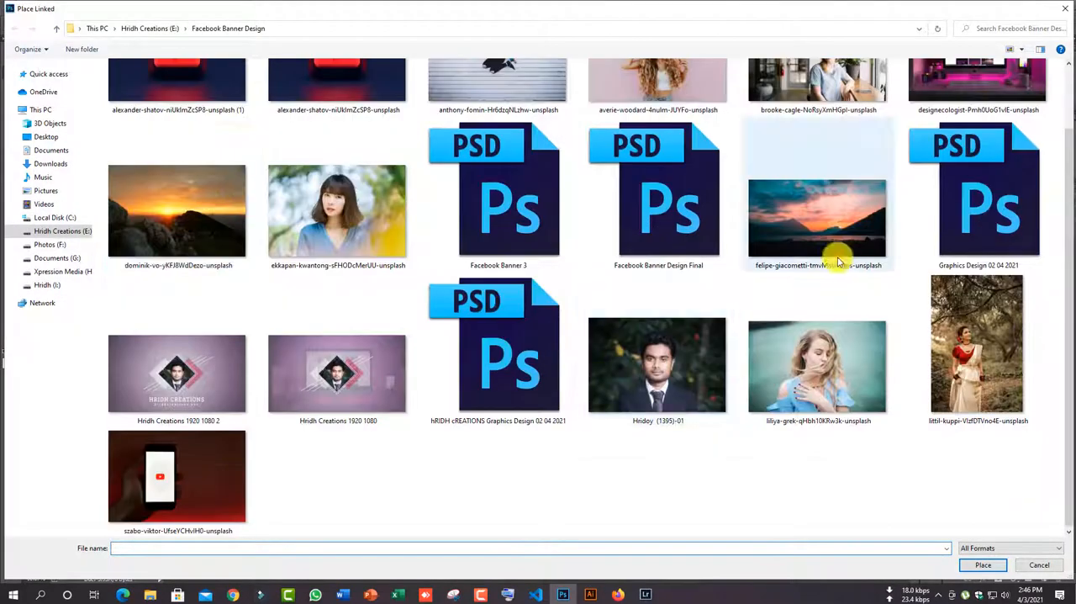
{"action": "double_click", "coordinate": [812, 221]}
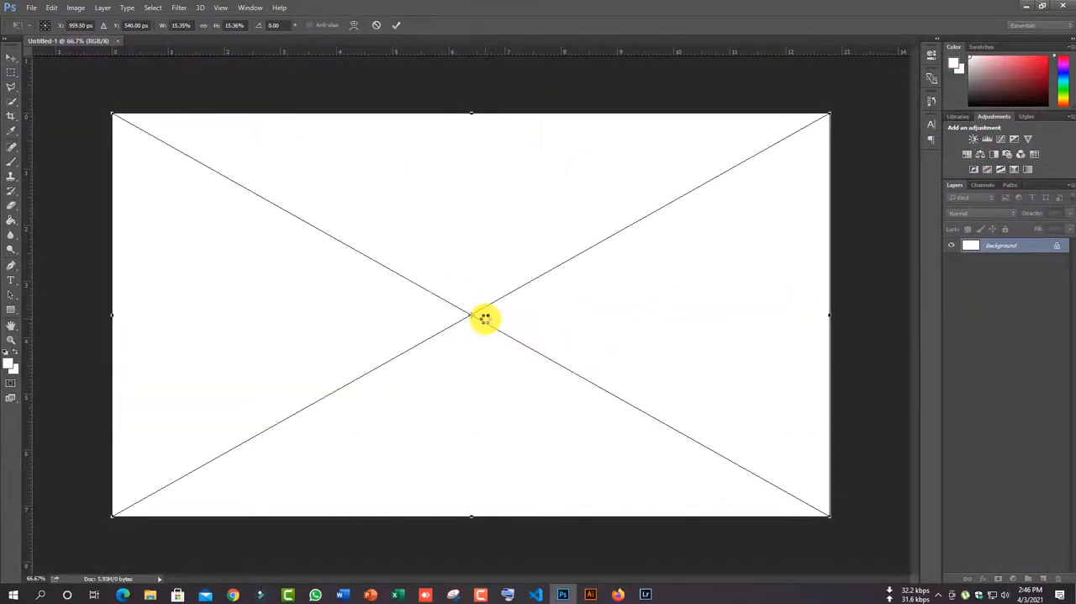
{"action": "key", "text": "Return"}
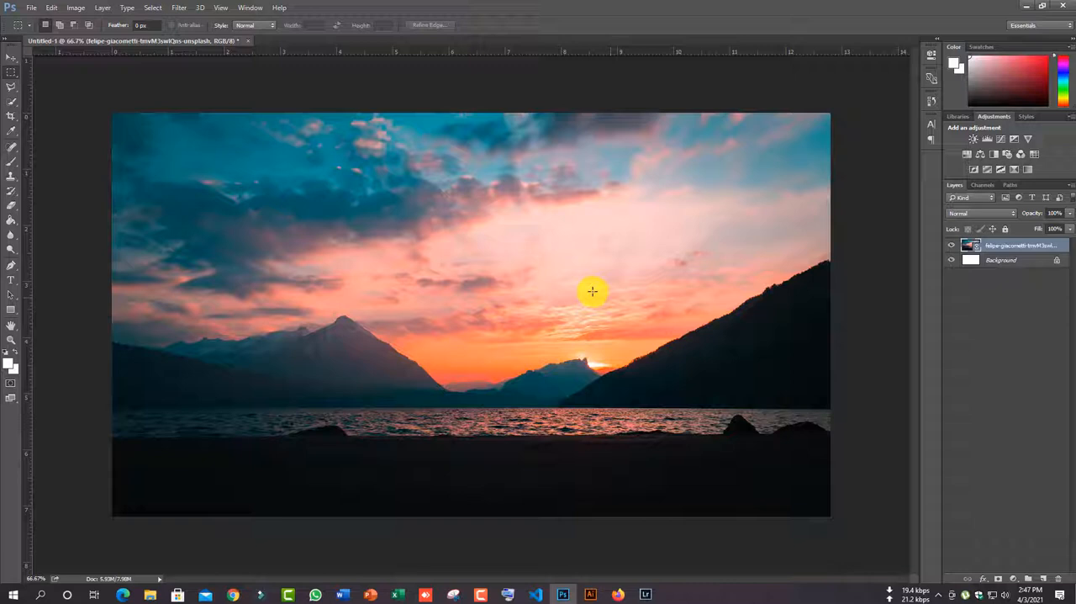
- Draw a white-filled square shape about 404 px wide, without a stroke, near the middle of the canvas
{"action": "left_click", "coordinate": [12, 308]}
{"action": "left_click_drag", "start_coordinate": [398, 206], "coordinate": [551, 357]}
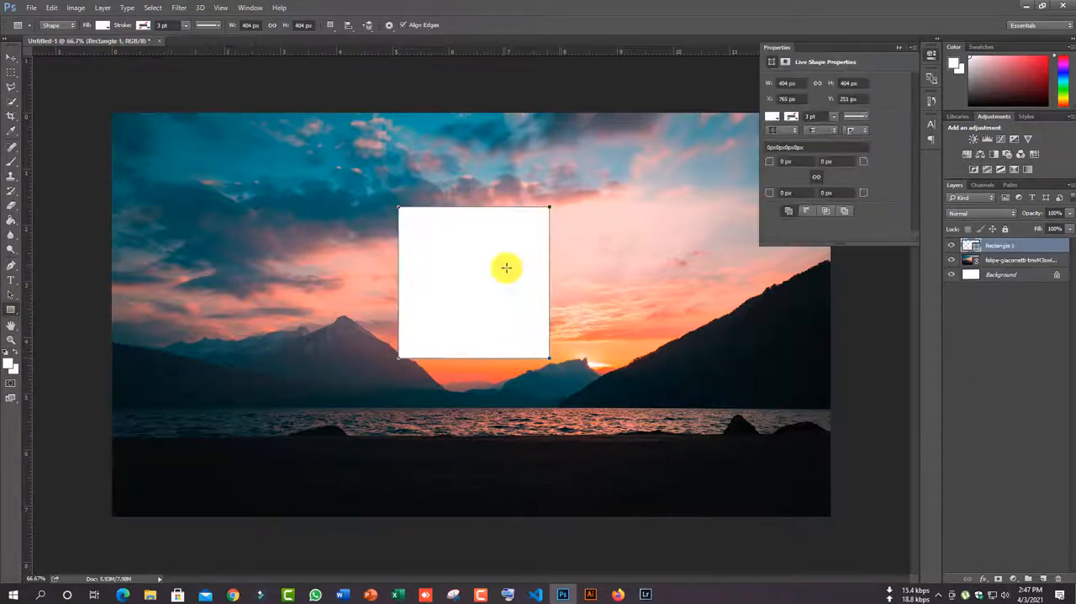
{"action": "left_click", "coordinate": [104, 24]}
{"action": "left_click", "coordinate": [146, 27]}
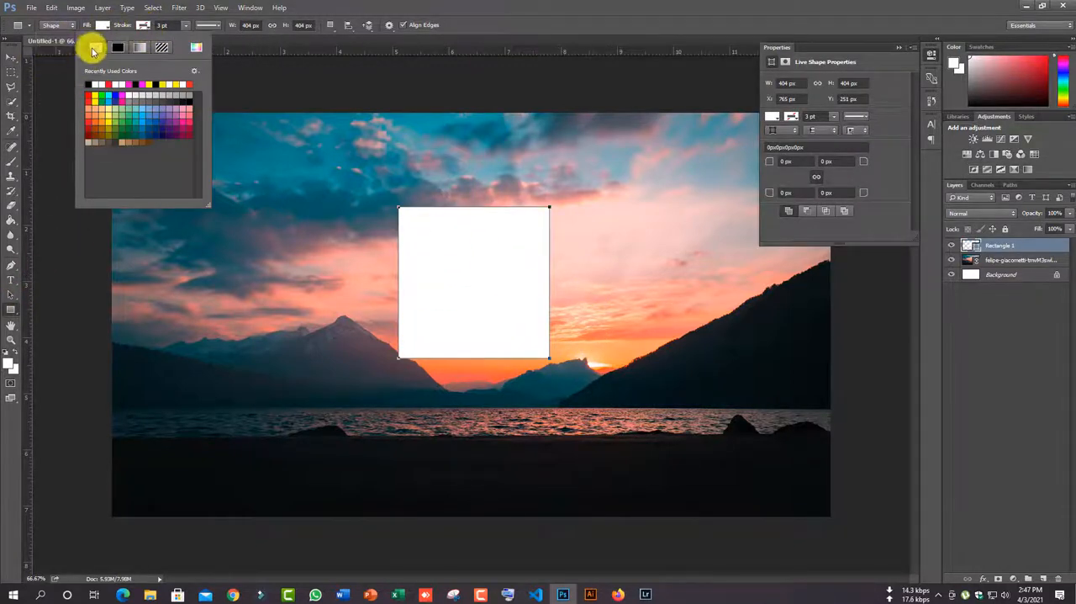
- Rotate the white square 45 degrees into a diamond and centre it on the canvas
{"action": "left_click", "coordinate": [12, 59]}
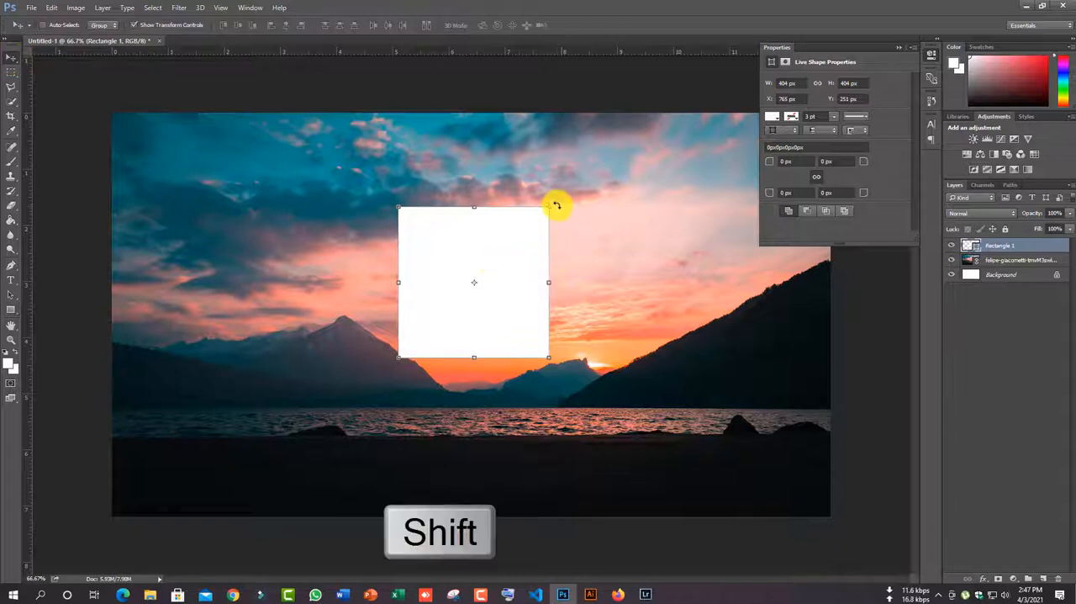
{"action": "left_click_drag", "start_coordinate": [554, 205], "coordinate": [577, 277]}
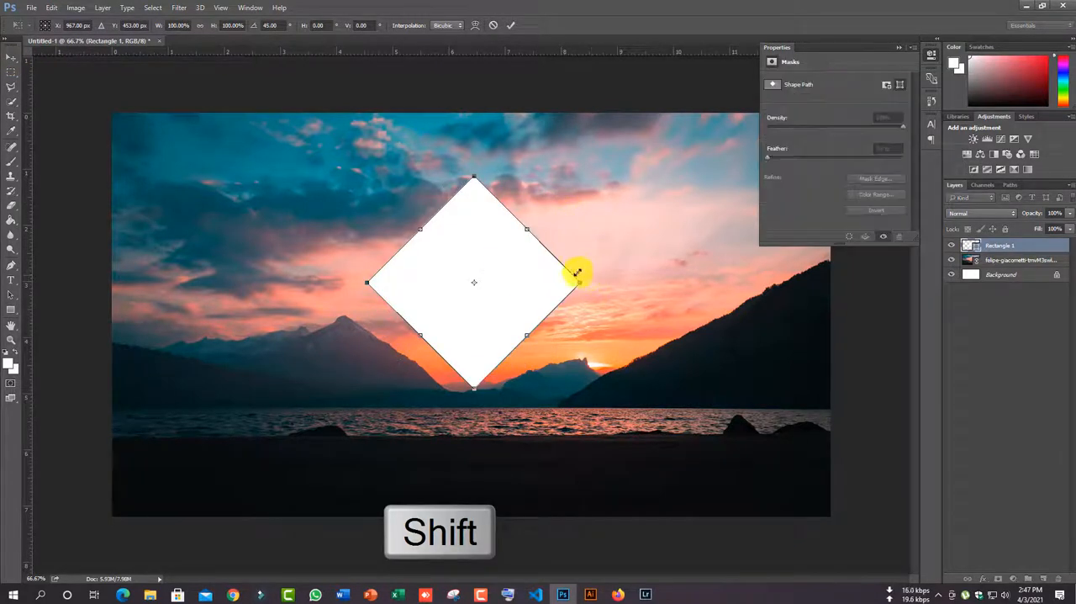
{"action": "left_click_drag", "start_coordinate": [511, 271], "coordinate": [615, 304]}
{"action": "key", "text": "Return"}
- Duplicate the diamond and scale the copy down proportionally so it overlaps the right corner of the large diamond
{"action": "key", "text": "ctrl+j"}
{"action": "key", "text": "ctrl+t"}
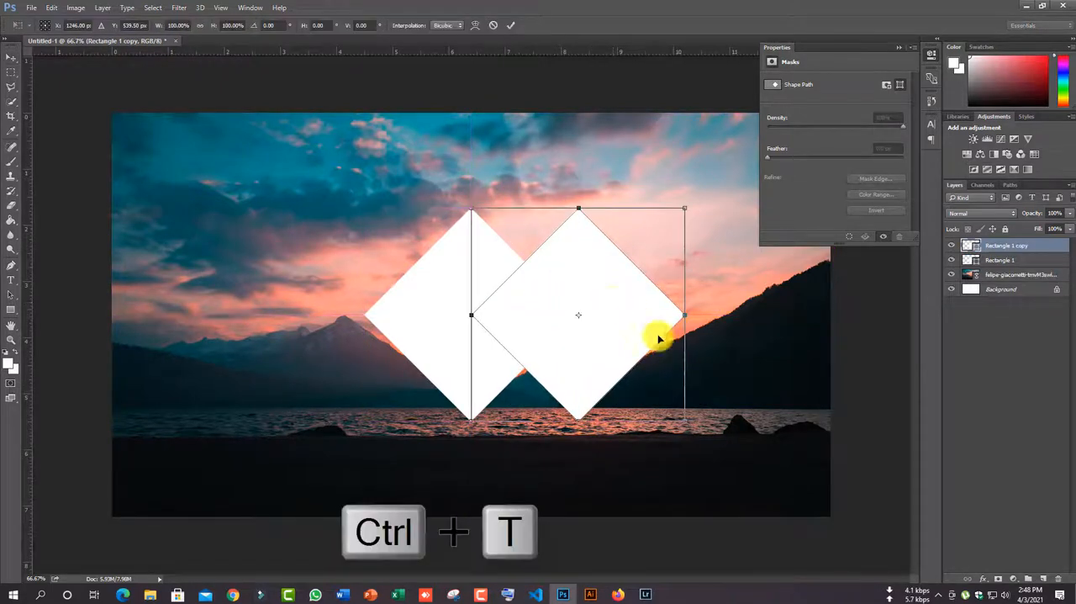
{"action": "left_click_drag", "start_coordinate": [685, 420], "coordinate": [657, 400]}
{"action": "left_click_drag", "start_coordinate": [611, 314], "coordinate": [613, 319]}
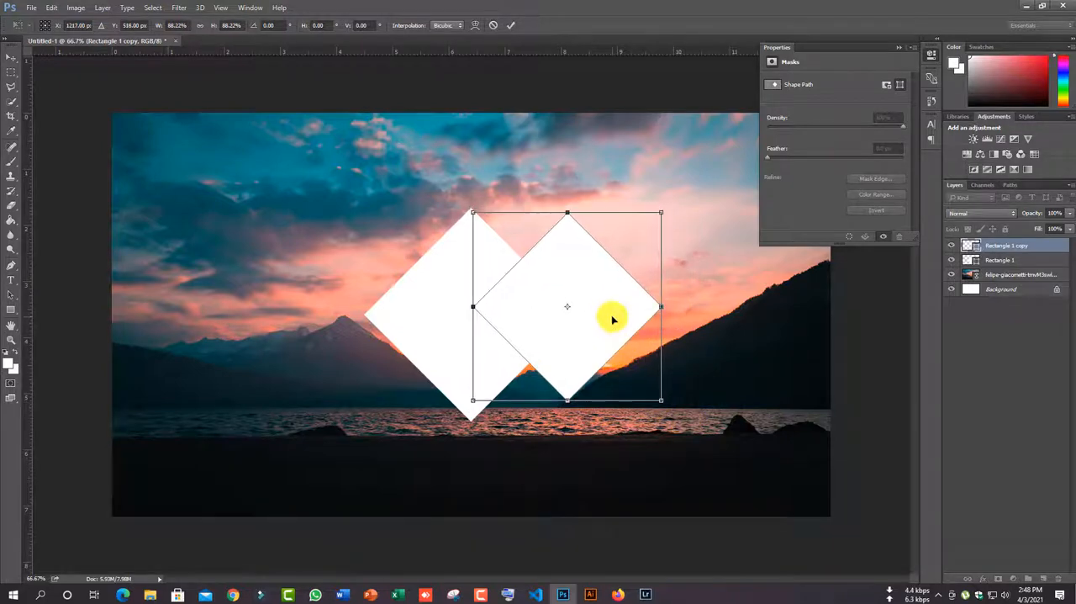
{"action": "left_click_drag", "start_coordinate": [664, 400], "coordinate": [651, 380]}
{"action": "left_click", "coordinate": [14, 62]}
{"action": "left_click", "coordinate": [498, 227]}
- Copy the smaller diamond to the large diamond's left side and align both small ones with horizontal guides at their top and bottom corners
{"action": "left_click_drag", "start_coordinate": [569, 290], "coordinate": [423, 307]}
{"action": "key", "text": "ctrl+j"}
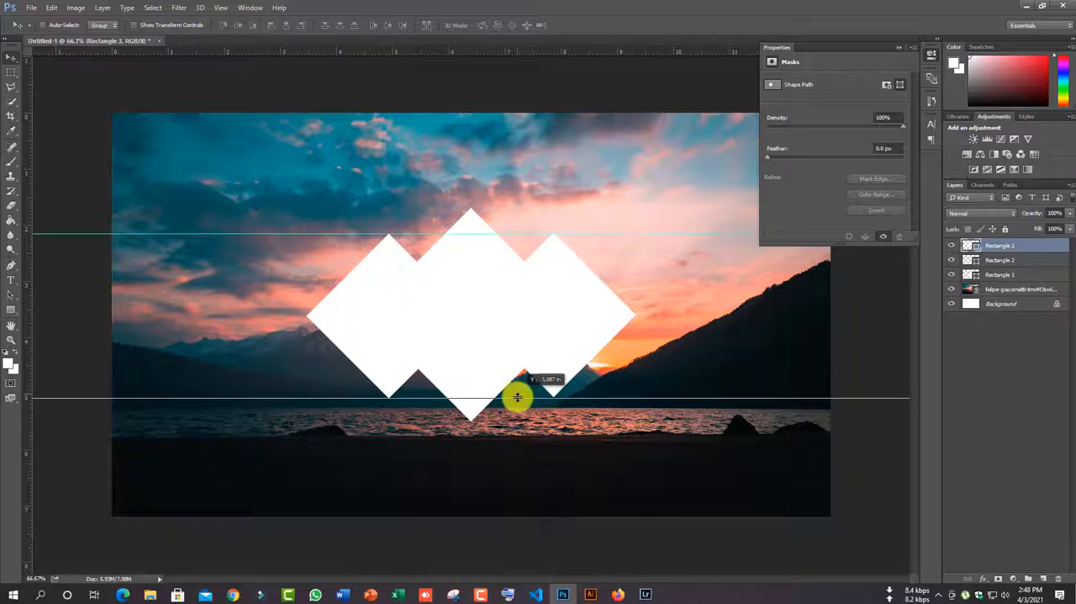
{"action": "left_click_drag", "start_coordinate": [516, 396], "coordinate": [516, 397]}
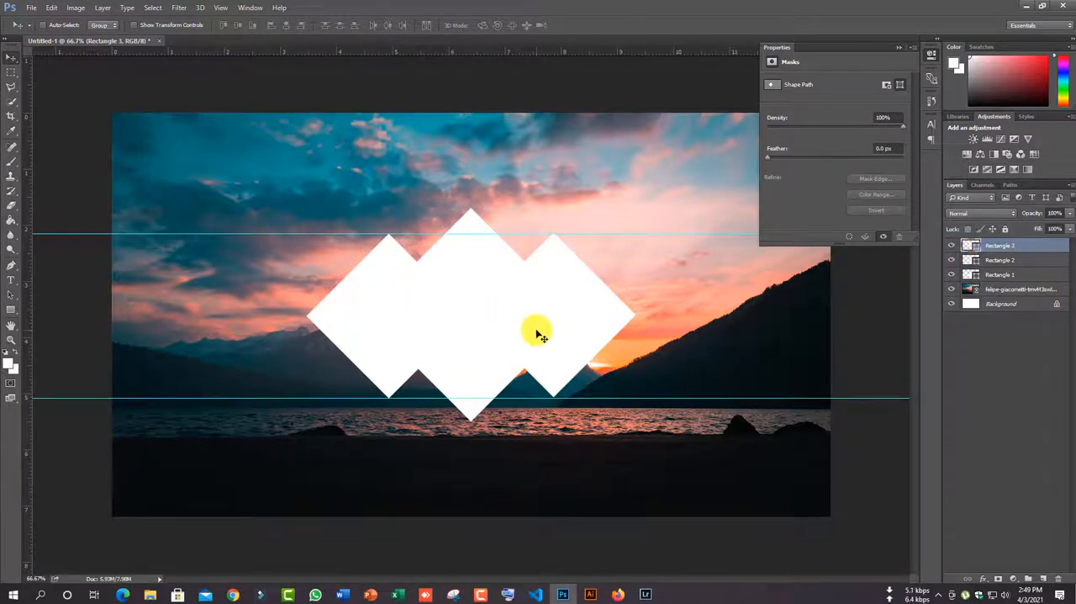
- Rename the right small diamond's layer Overlay and the left small diamond's layer Soft Light
{"action": "double_click", "coordinate": [1012, 262]}
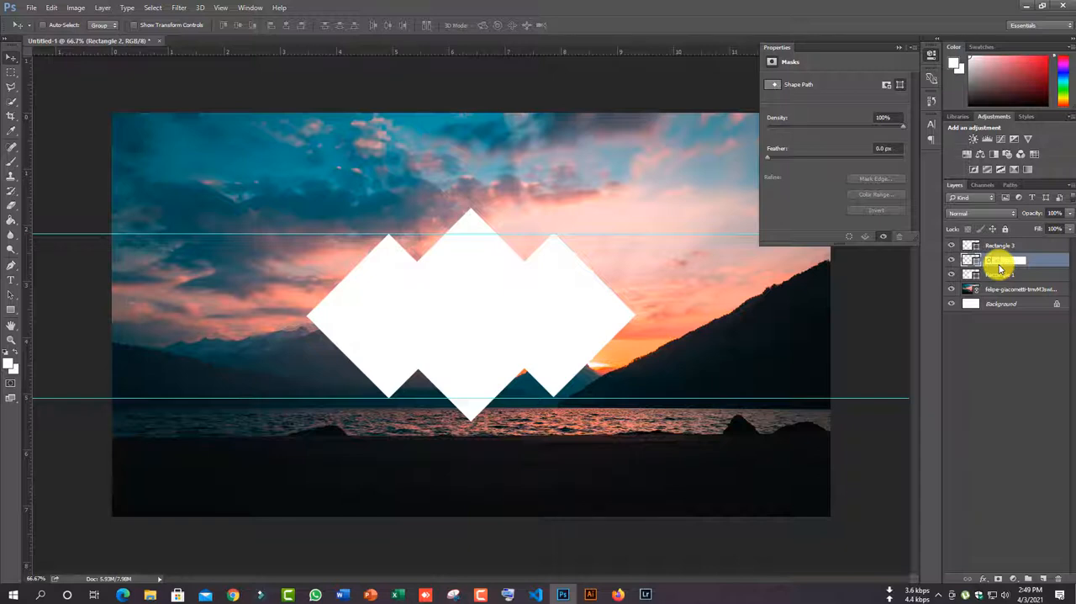
{"action": "double_click", "coordinate": [1005, 246]}
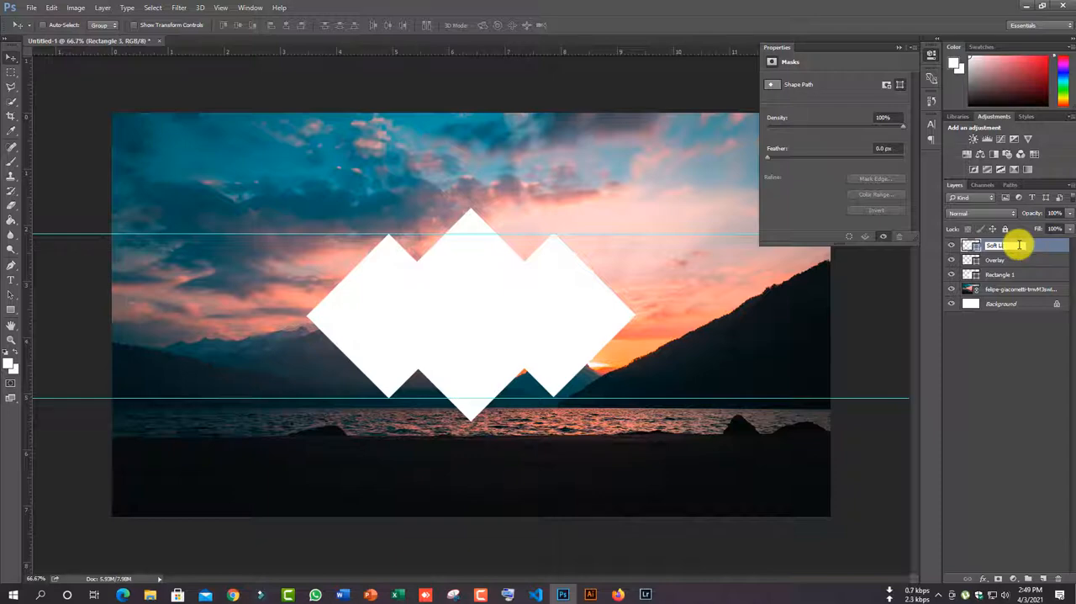
{"action": "left_click", "coordinate": [236, 93]}
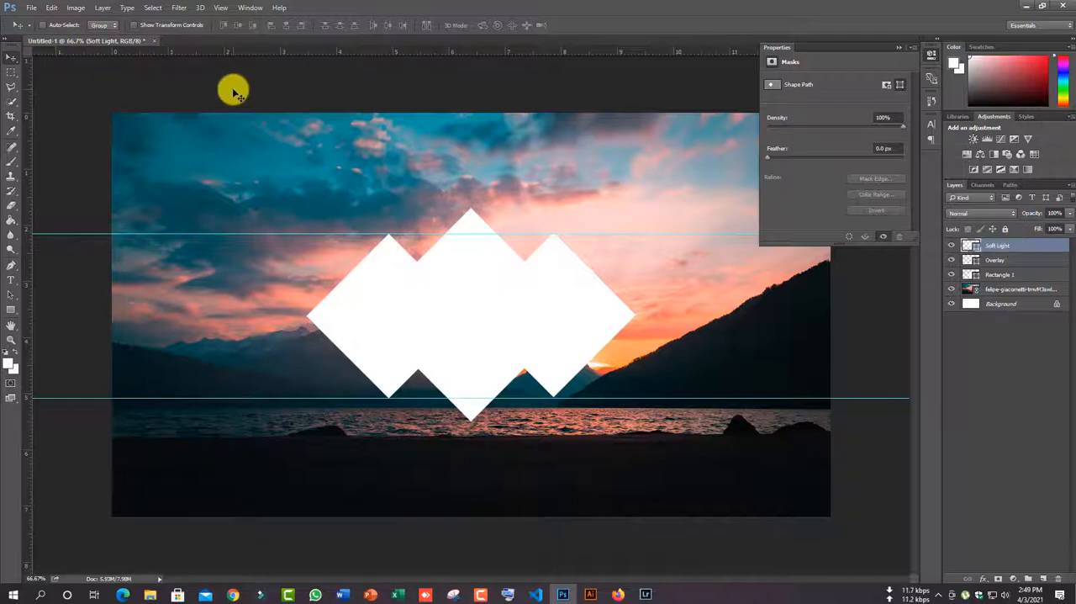
- Set the Overlay layer's blend mode to Overlay and the Soft Light layer's blend mode to Soft Light
{"action": "left_click", "coordinate": [998, 260]}
{"action": "left_click", "coordinate": [980, 213]}
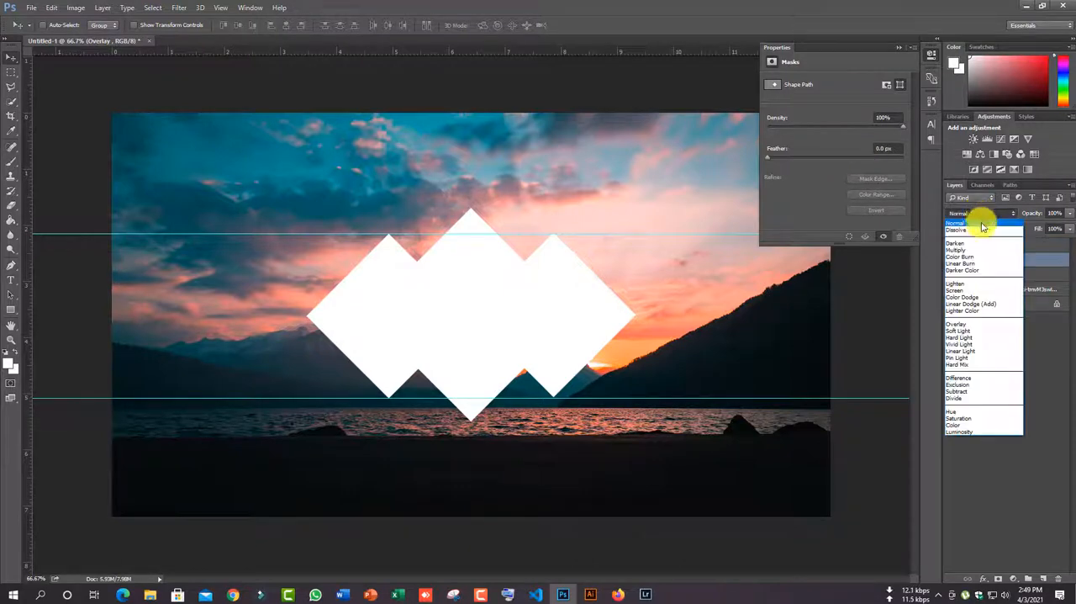
{"action": "left_click", "coordinate": [973, 325]}
{"action": "left_click", "coordinate": [1000, 245]}
{"action": "left_click", "coordinate": [980, 213]}
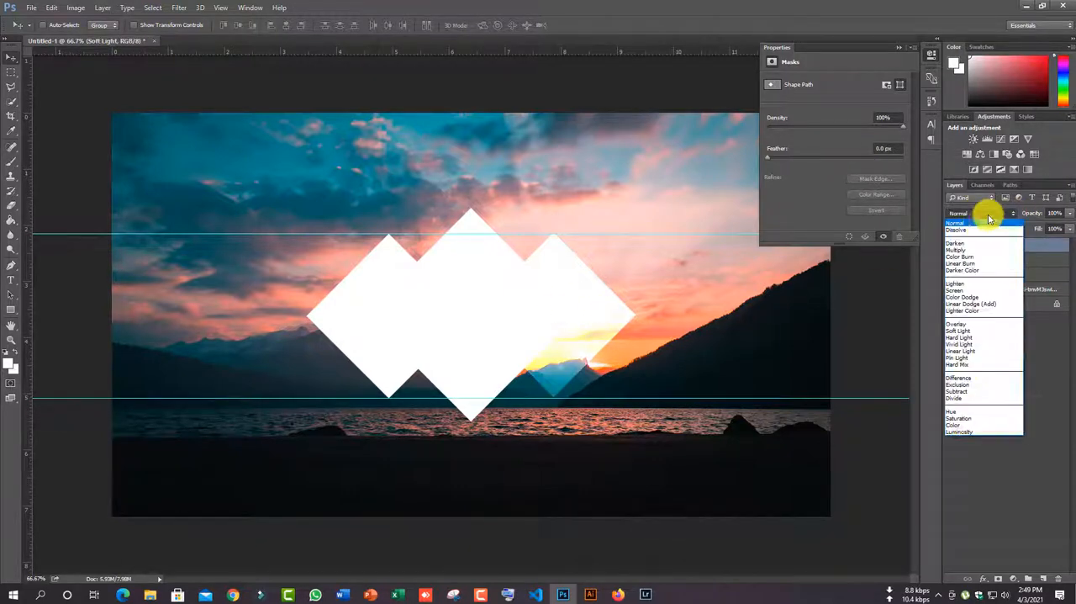
{"action": "left_click", "coordinate": [964, 337]}
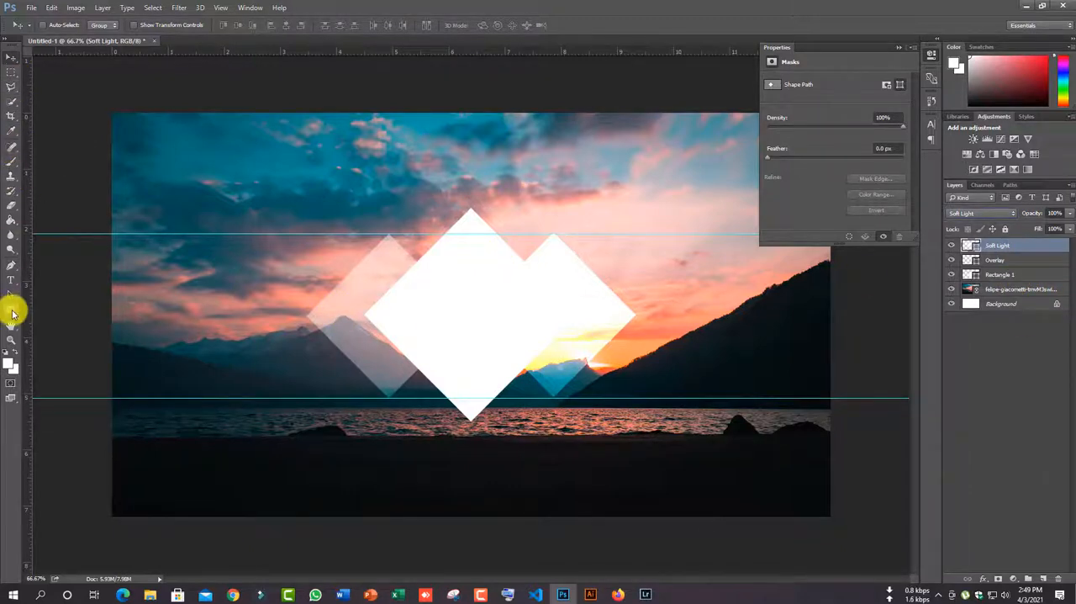
- Place the photo of the woman in the white and red sari as a linked image over the large diamond
{"action": "left_click", "coordinate": [28, 7]}
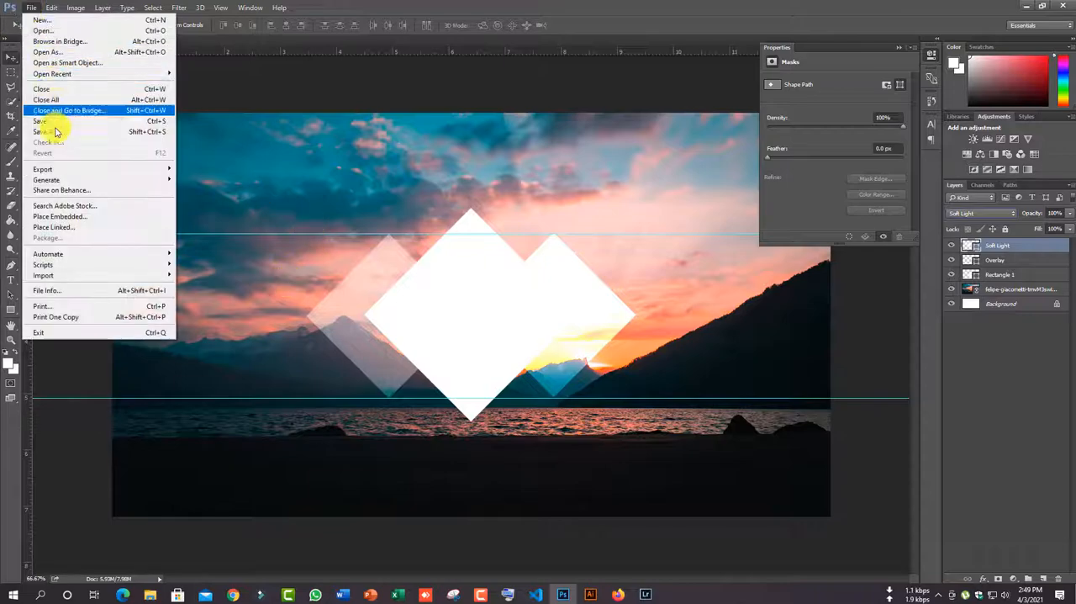
{"action": "left_click", "coordinate": [52, 227]}
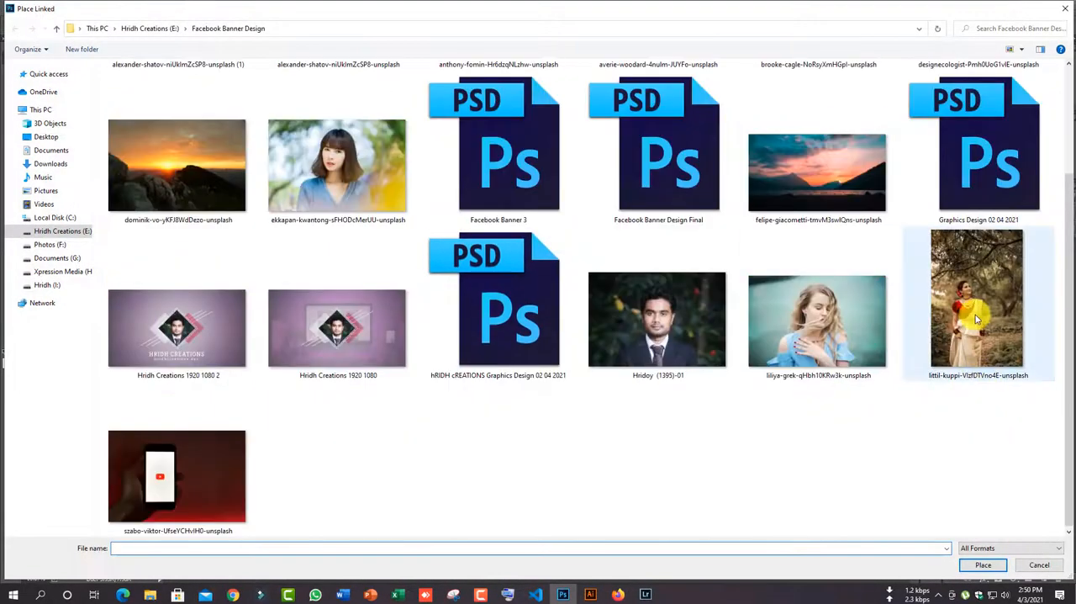
{"action": "double_click", "coordinate": [977, 317]}
{"action": "left_click_drag", "start_coordinate": [447, 293], "coordinate": [506, 265]}
{"action": "left_click", "coordinate": [11, 56]}
{"action": "left_click", "coordinate": [468, 223]}
- Clip the woman's photo to the Rectangle 1 diamond and stack the Overlay and Soft Light layers beneath that diamond
{"action": "left_click_drag", "start_coordinate": [1021, 245], "coordinate": [1006, 290]}
{"action": "right_click", "coordinate": [1011, 280]}
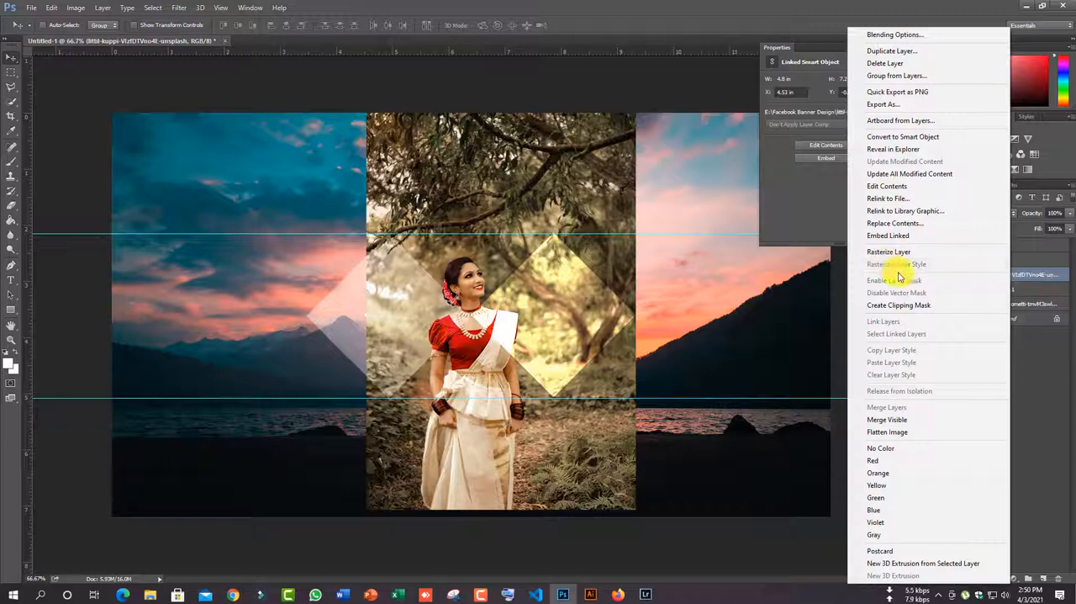
{"action": "left_click", "coordinate": [913, 305]}
{"action": "left_click_drag", "start_coordinate": [473, 299], "coordinate": [475, 265]}
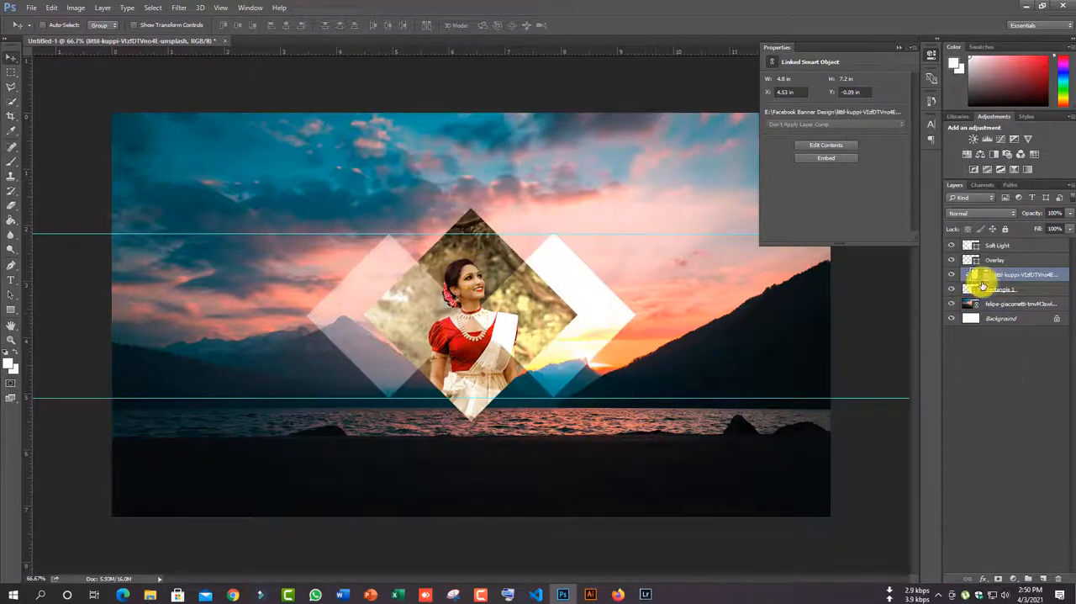
{"action": "left_click_drag", "start_coordinate": [1013, 259], "coordinate": [1004, 298]}
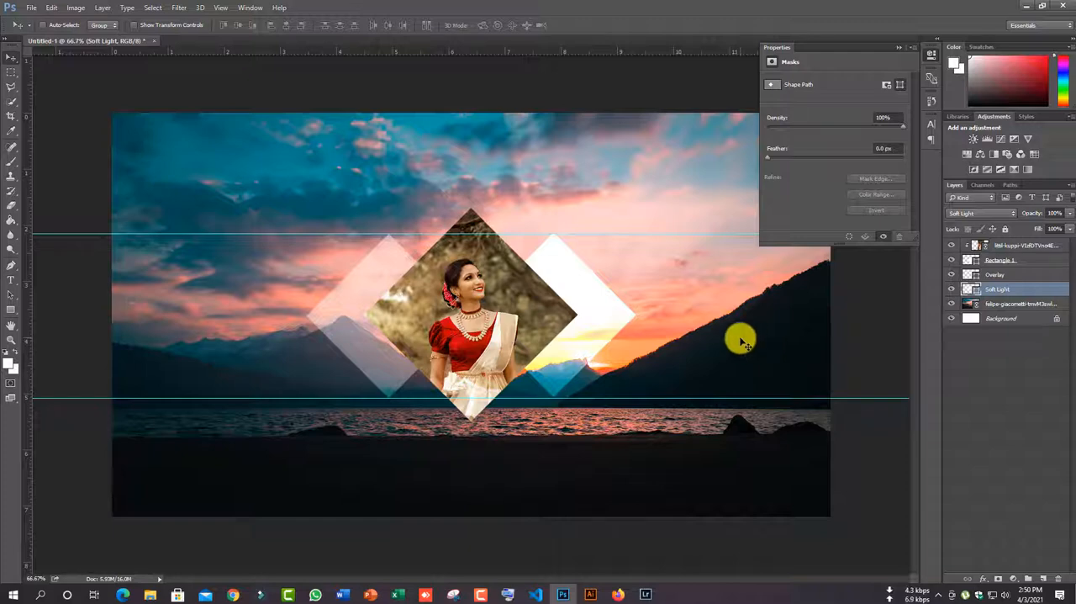
- Scale the clipped photo proportionally to about 13.14% and position it so the woman's face and shoulders fill the diamond
{"action": "left_click", "coordinate": [1005, 243]}
{"action": "key", "text": "ctrl+t"}
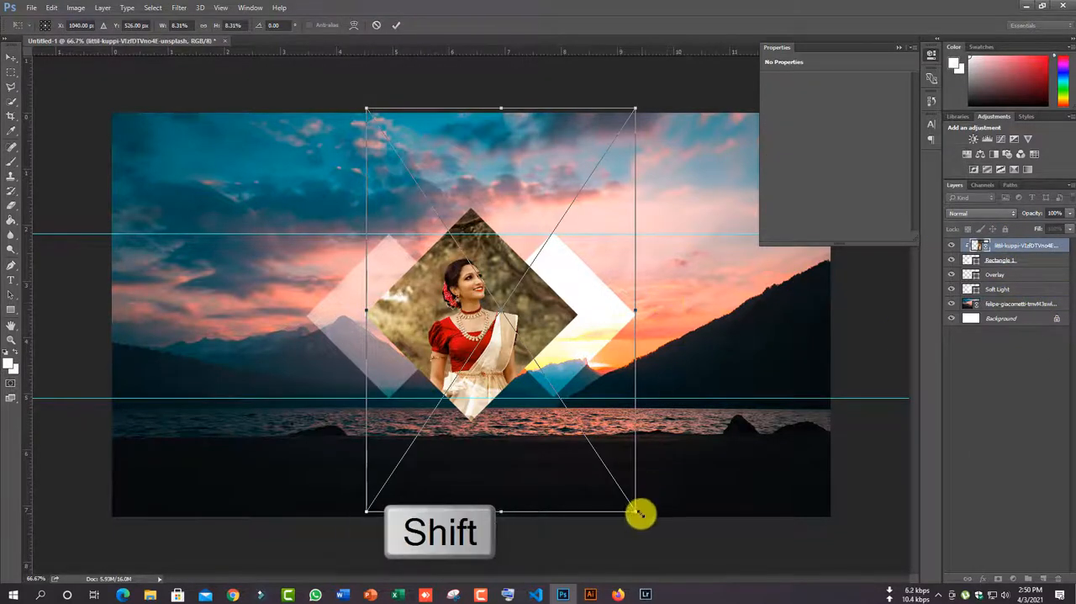
{"action": "left_click_drag", "start_coordinate": [640, 513], "coordinate": [591, 377]}
{"action": "key", "text": "ctrl+minus"}
{"action": "key", "text": "ctrl+minus"}
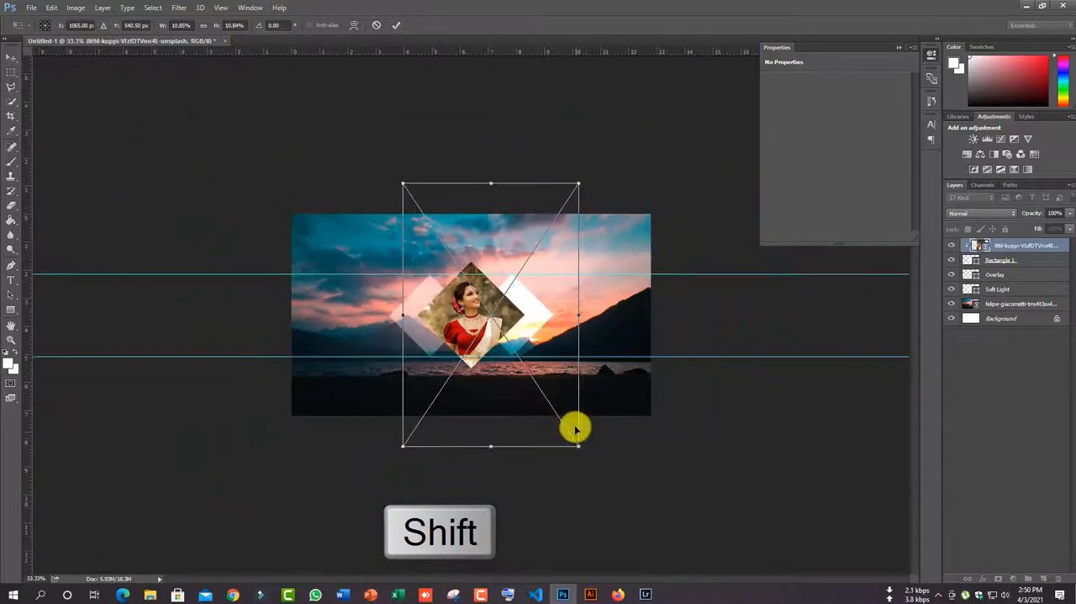
{"action": "left_click_drag", "start_coordinate": [596, 484], "coordinate": [572, 436]}
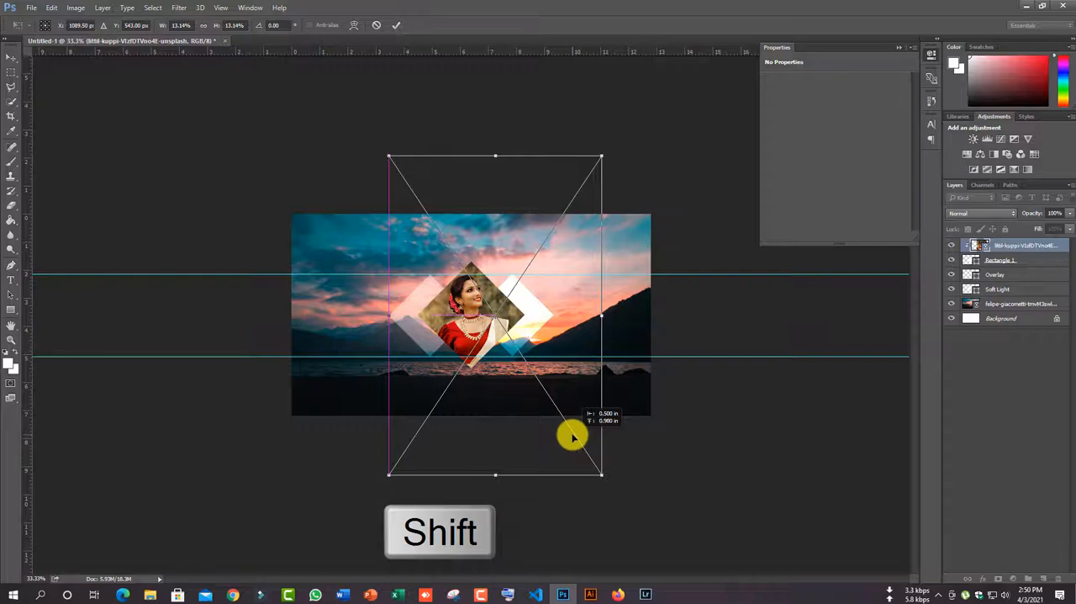
{"action": "key", "text": "ctrl+plus"}
{"action": "key", "text": "ctrl+plus"}
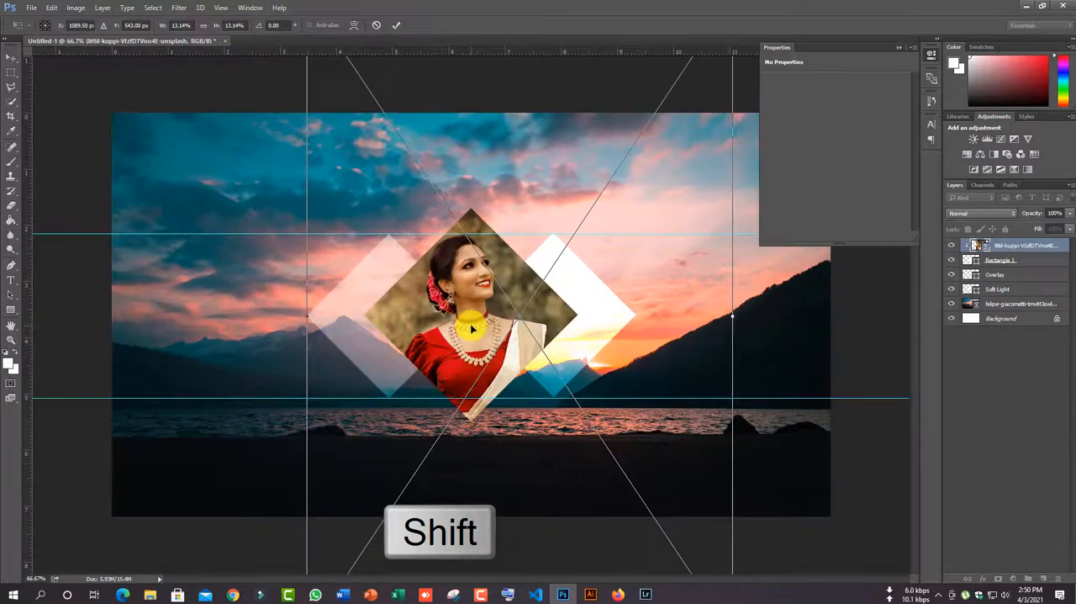
{"action": "left_click", "coordinate": [11, 57]}
{"action": "left_click", "coordinate": [476, 223]}
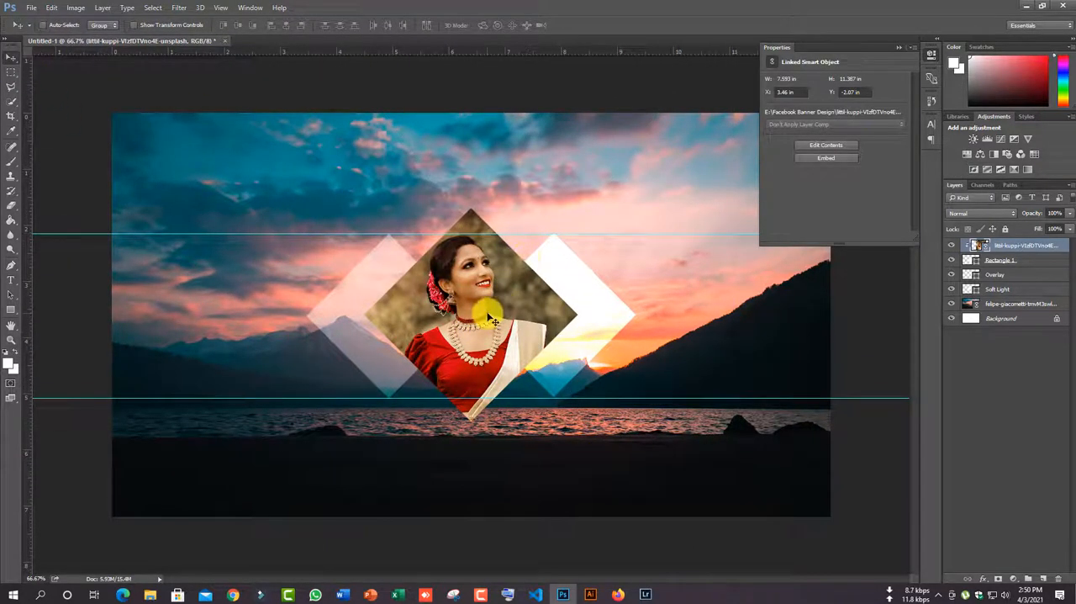
- Add a white Stroke layer style to the Rectangle 1 diamond
{"action": "right_click", "coordinate": [1017, 263]}
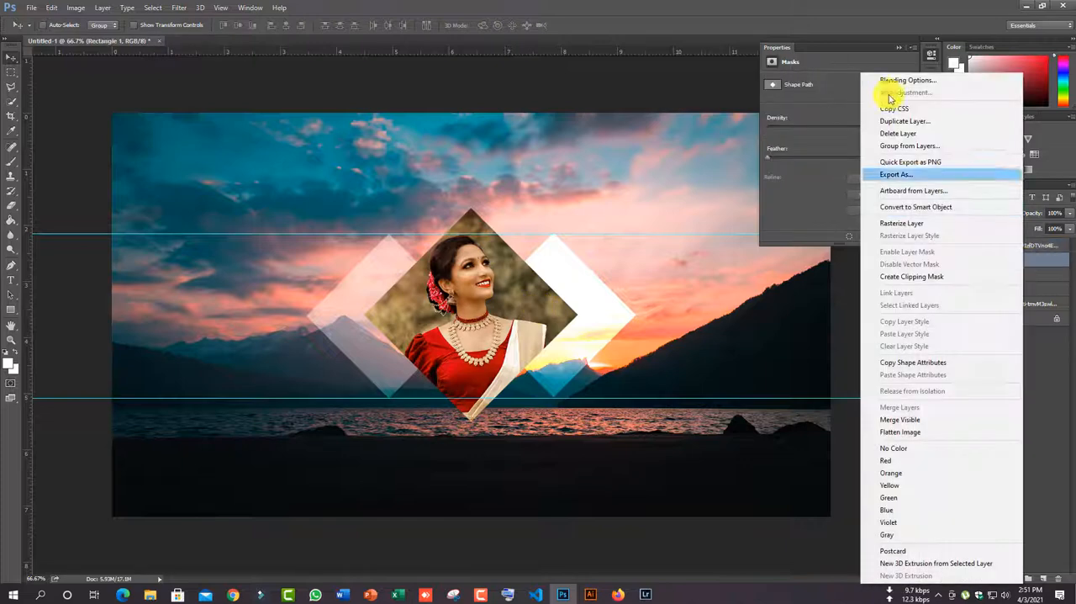
{"action": "left_click", "coordinate": [896, 79]}
{"action": "left_click", "coordinate": [515, 380]}
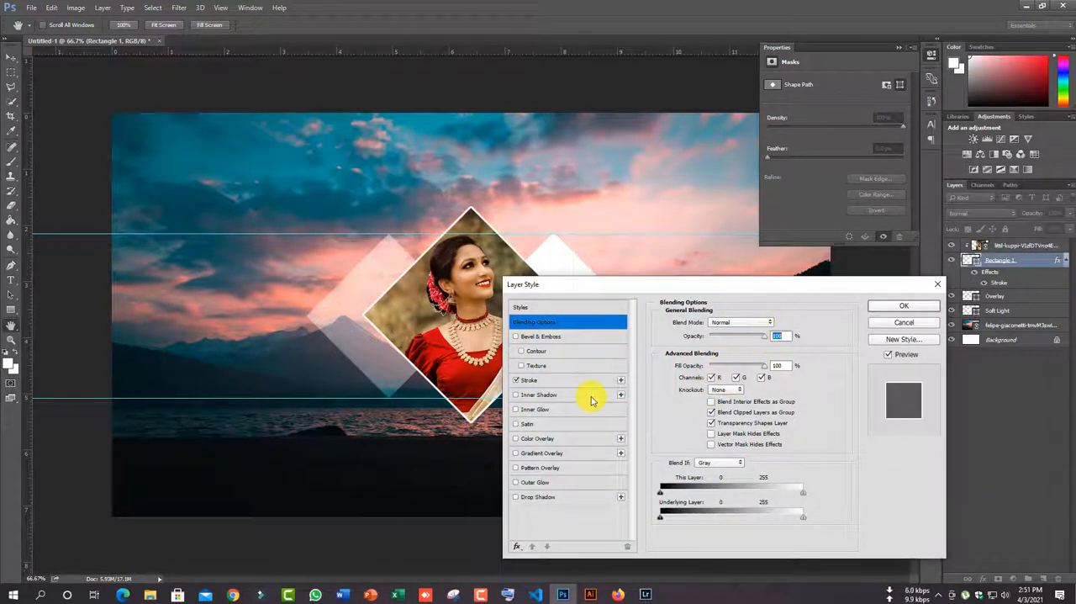
{"action": "left_click", "coordinate": [898, 306]}
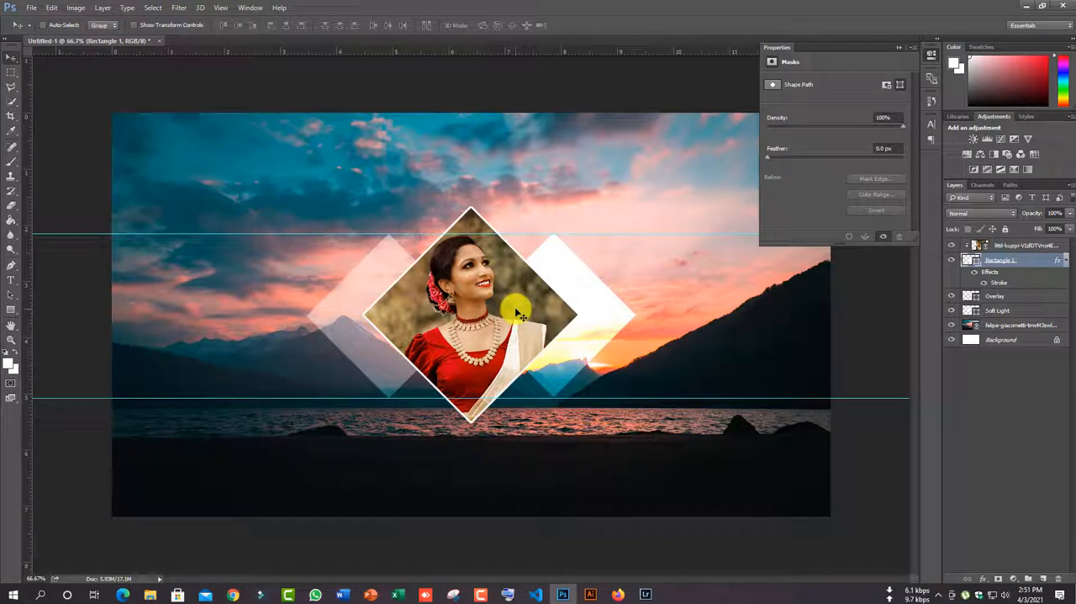
- Draw another white square about 479 px wide above the clipped photo layer, in the upper-left part of the canvas
{"action": "left_click", "coordinate": [1026, 244]}
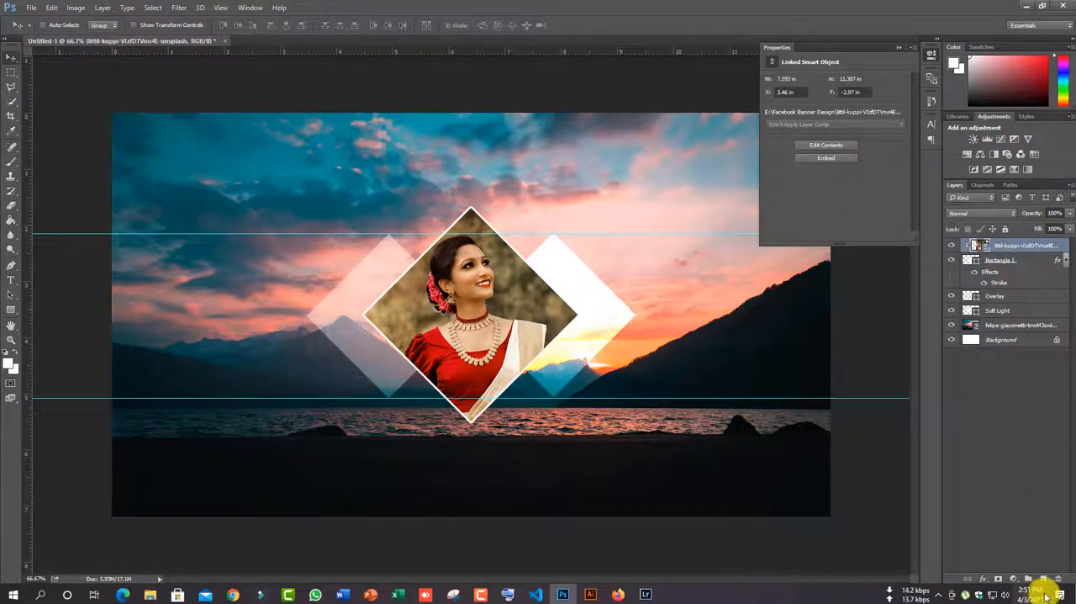
{"action": "left_click", "coordinate": [11, 309]}
{"action": "mouse_move", "coordinate": [194, 180]}
{"action": "left_mouse_down"}
{"action": "mouse_move", "coordinate": [288, 249]}
{"action": "mouse_move", "coordinate": [374, 359]}
{"action": "left_mouse_up"}
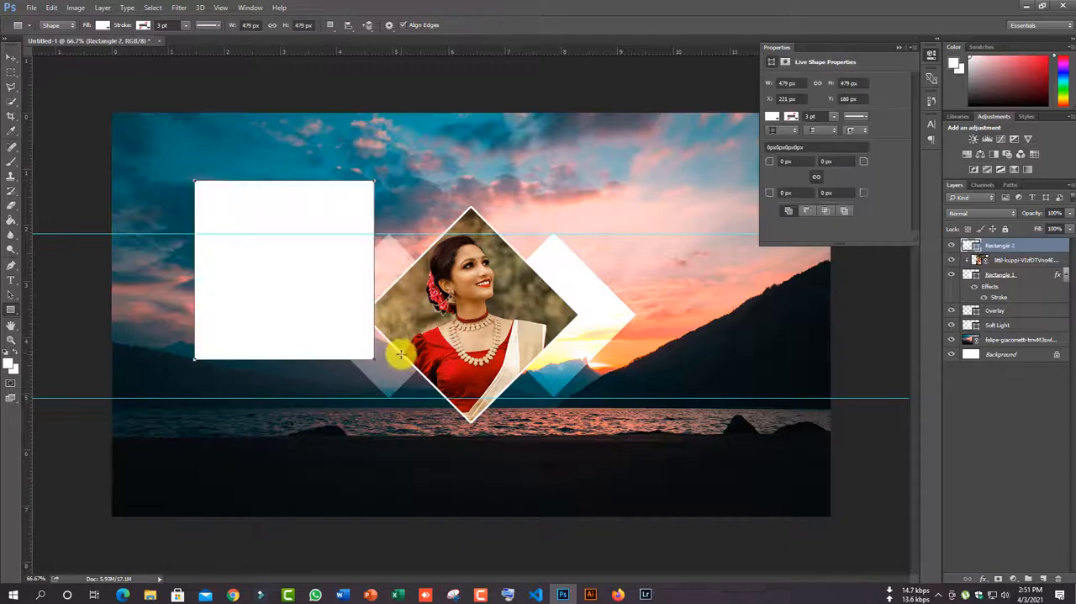
- Remove the fill of the new 479 px square and give it a white 3 pt dashed stroke
{"action": "left_click", "coordinate": [101, 25]}
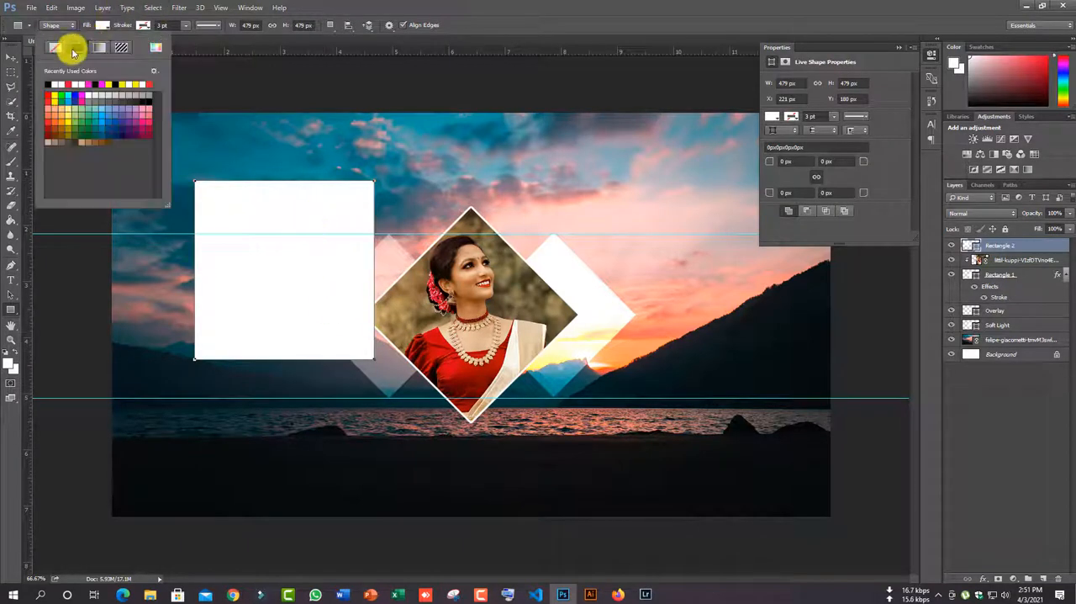
{"action": "left_click", "coordinate": [97, 48]}
{"action": "left_click", "coordinate": [97, 85]}
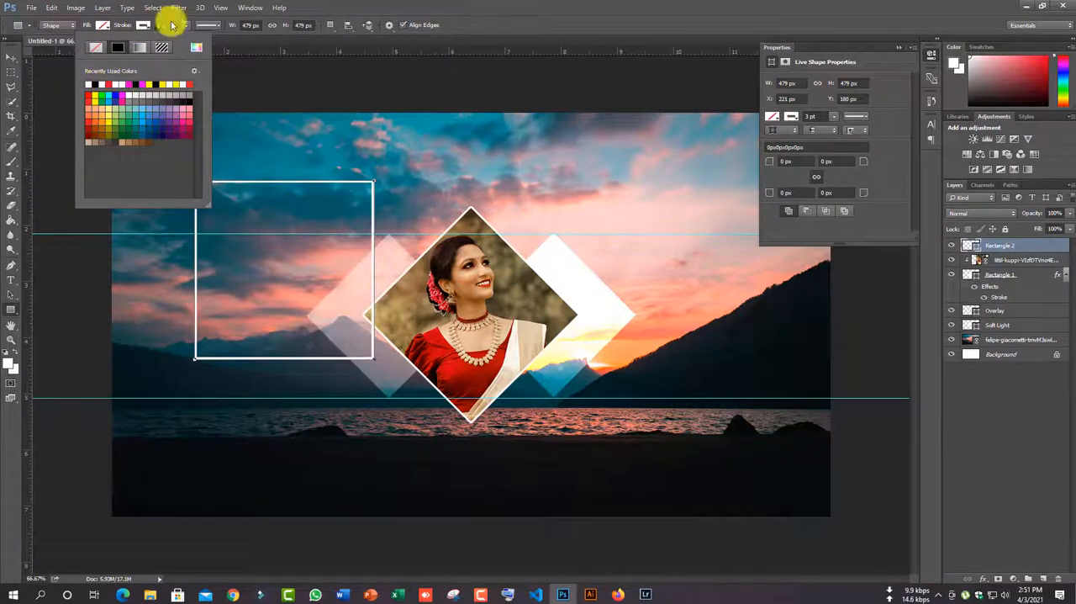
{"action": "left_click", "coordinate": [211, 24]}
{"action": "left_click", "coordinate": [202, 77]}
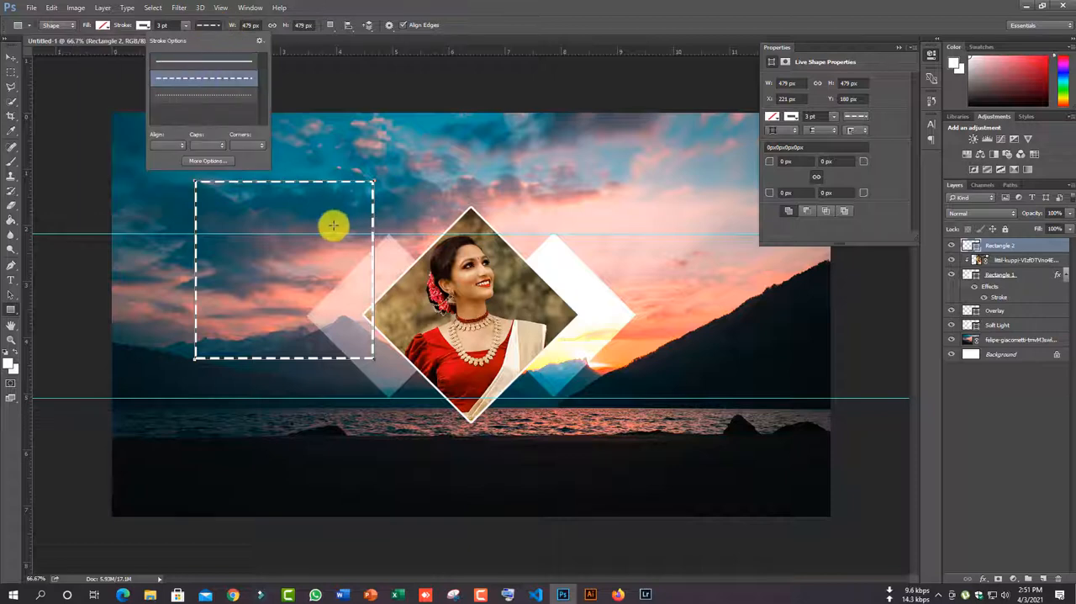
- Rotate the dashed square 45°, centre it over the portrait diamond, and scale it to about 93.5% so it frames the diamond
{"action": "key", "text": "v"}
{"action": "key", "text": "ctrl+t"}
{"action": "left_click_drag", "start_coordinate": [404, 173], "coordinate": [488, 270]}
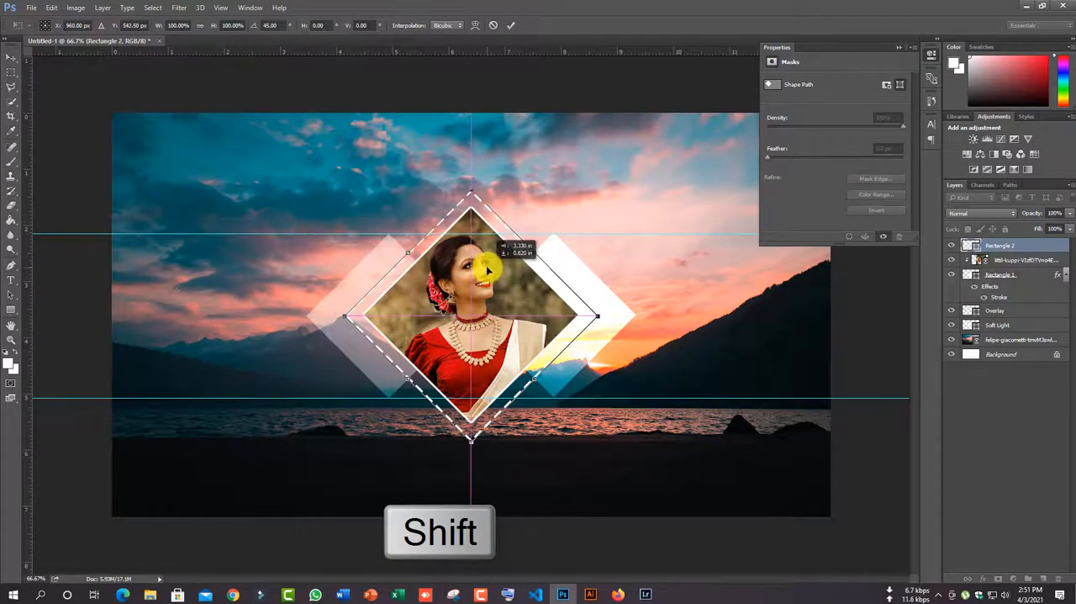
{"action": "left_click_drag", "start_coordinate": [599, 317], "coordinate": [590, 316]}
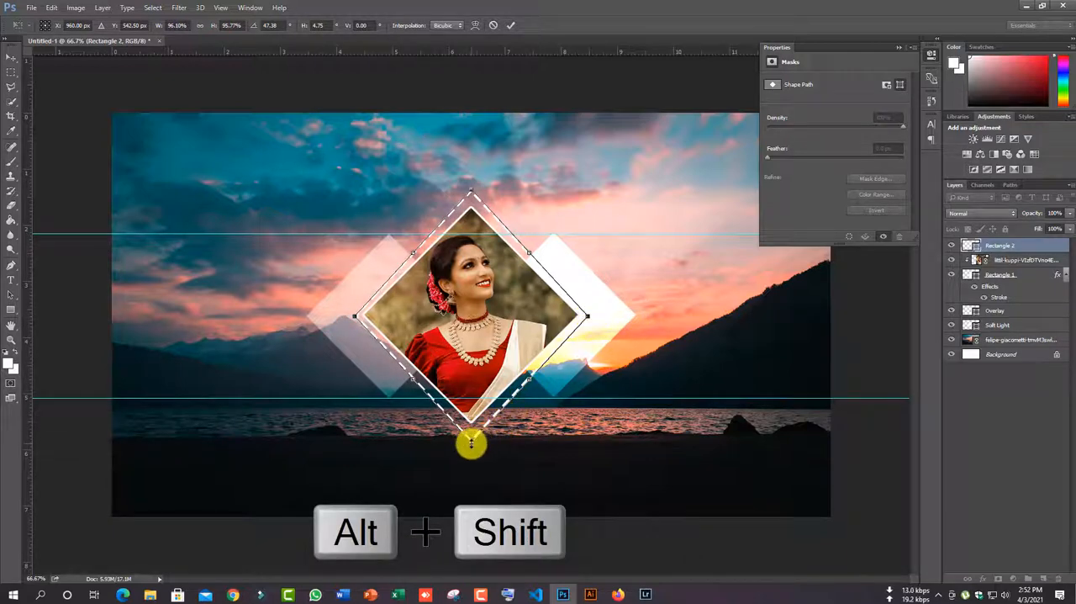
{"action": "left_click_drag", "start_coordinate": [470, 444], "coordinate": [470, 437]}
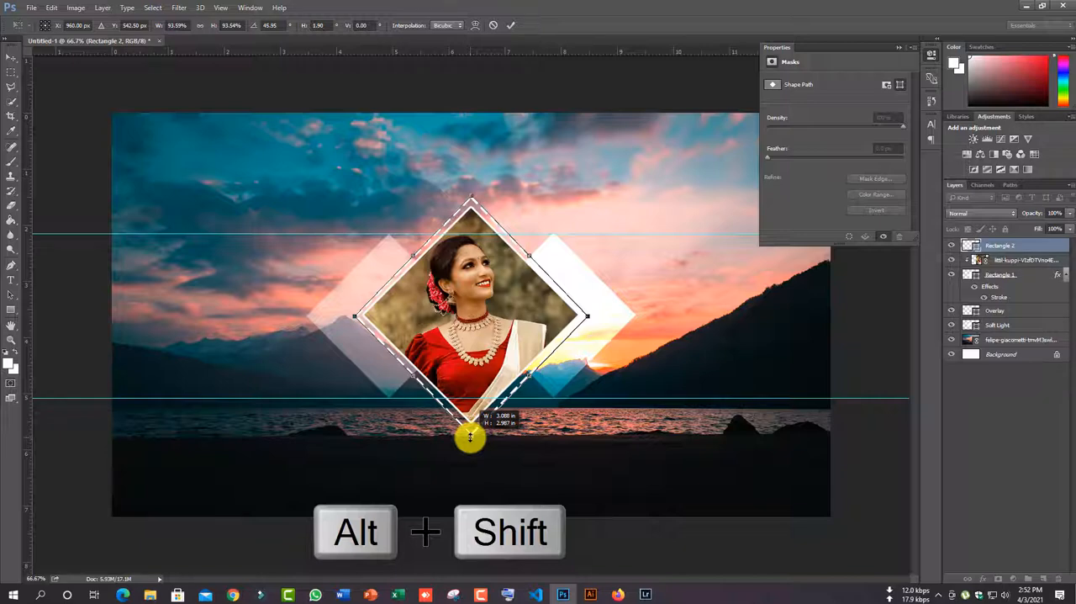
{"action": "left_click", "coordinate": [11, 57]}
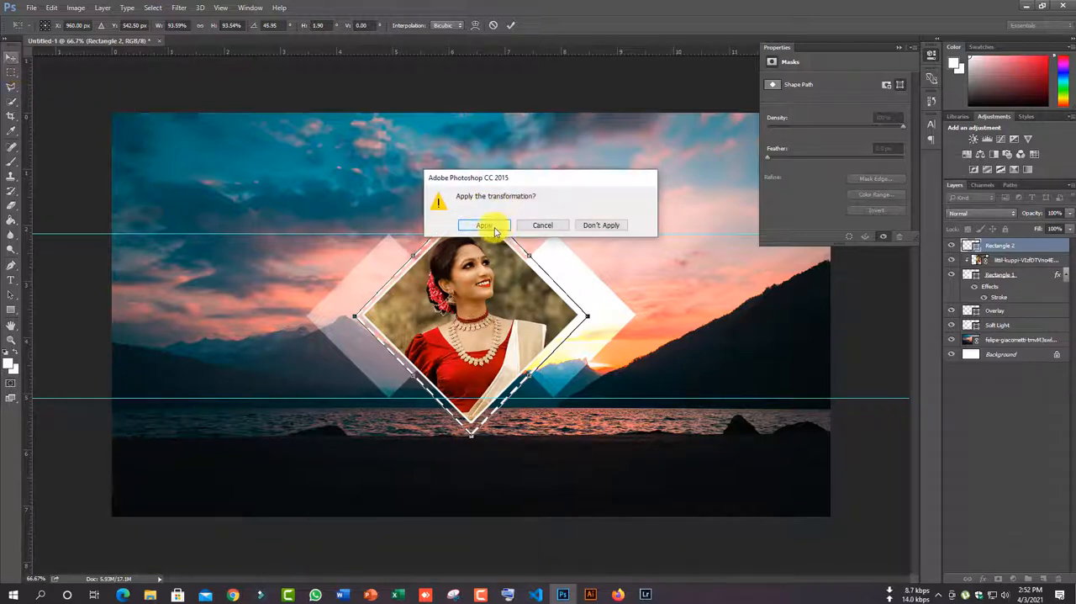
{"action": "left_click", "coordinate": [473, 223]}
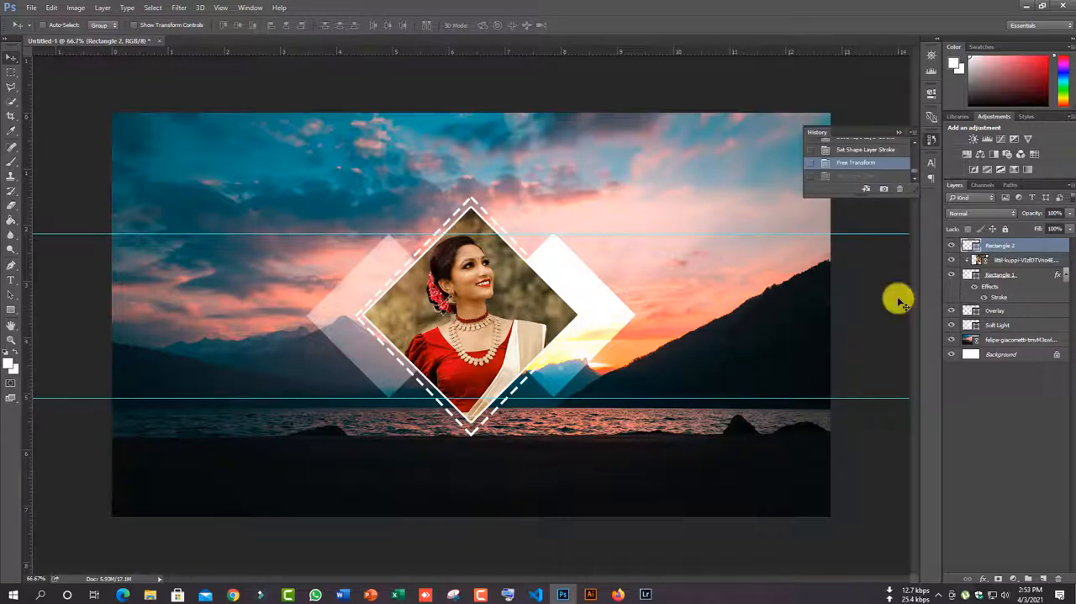
- Draw a thin vertical white-filled rectangle about 3 px wide and 1025 px high on a new layer near the canvas's left edge
{"action": "left_click", "coordinate": [1043, 579]}
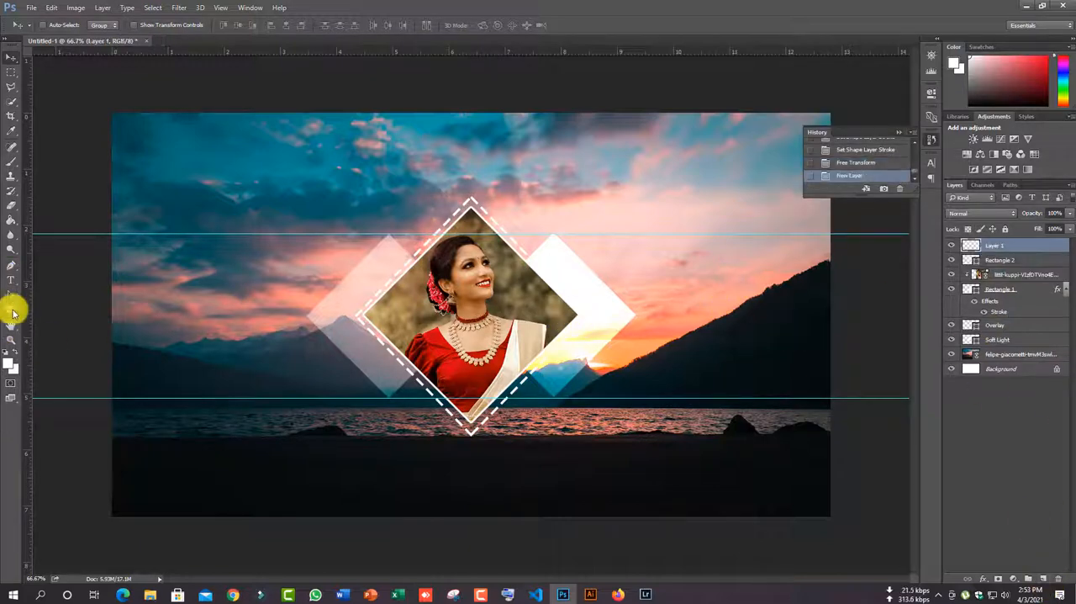
{"action": "left_click", "coordinate": [10, 310]}
{"action": "left_click_drag", "start_coordinate": [177, 125], "coordinate": [177, 507]}
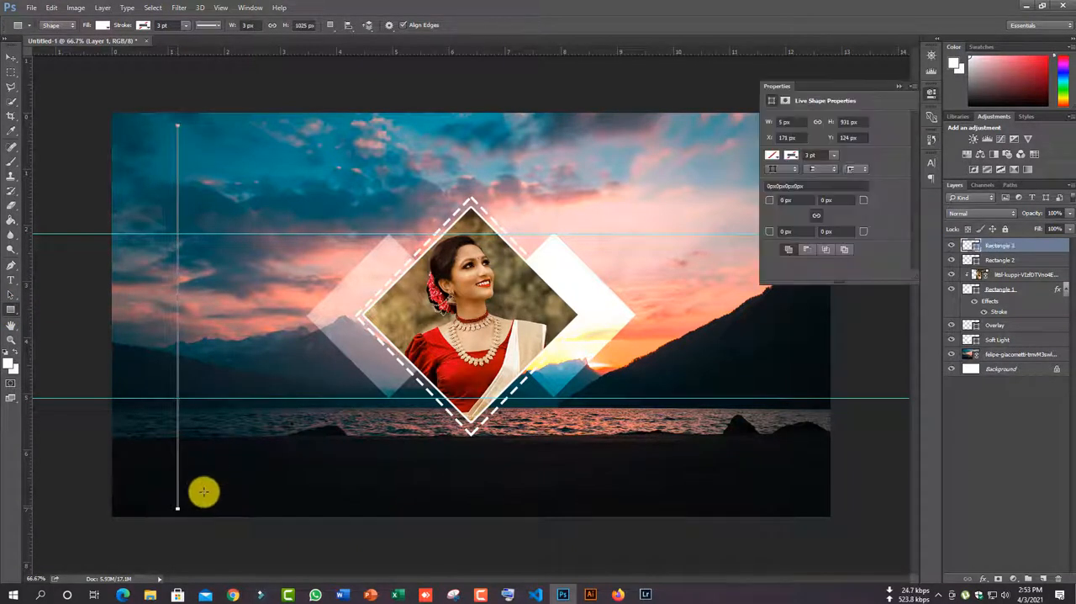
{"action": "left_click", "coordinate": [102, 24]}
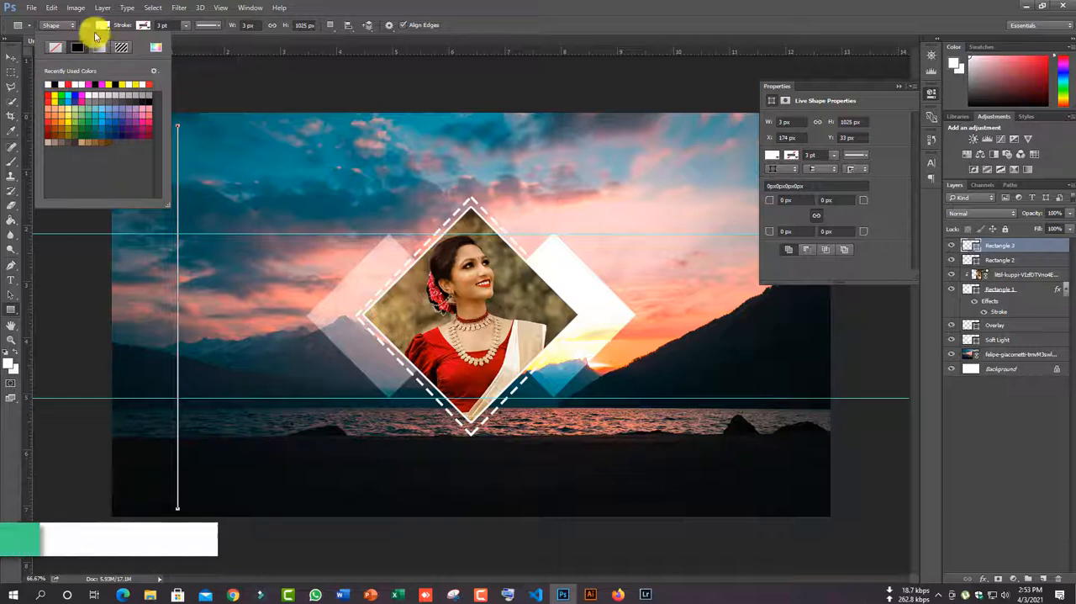
{"action": "left_click", "coordinate": [102, 24]}
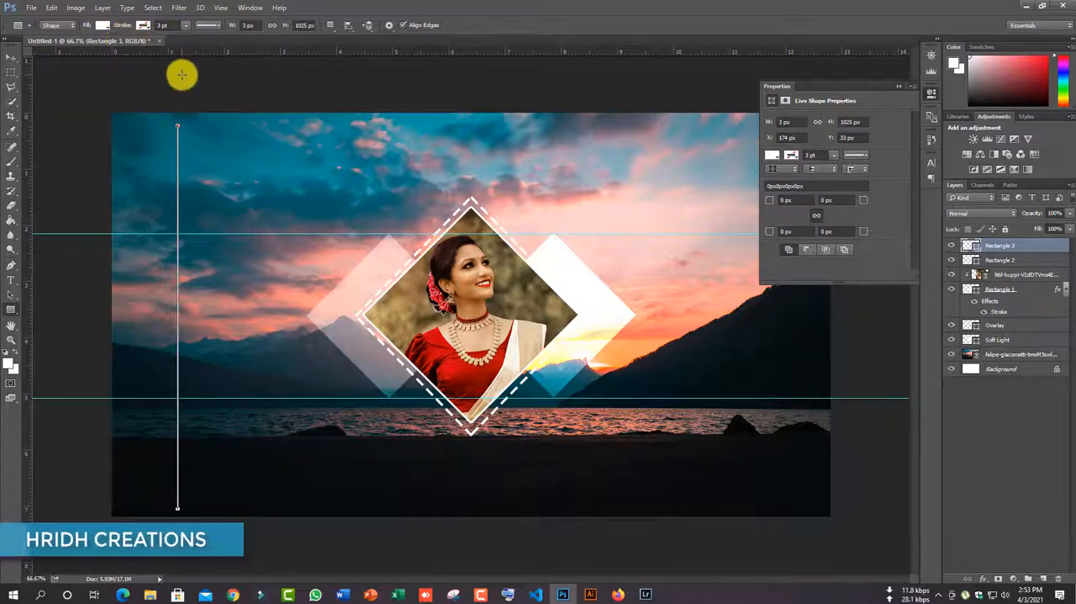
- Widen the thin vertical white line to 200%, making it 6 px wide
{"action": "key", "text": "ctrl+plus"}
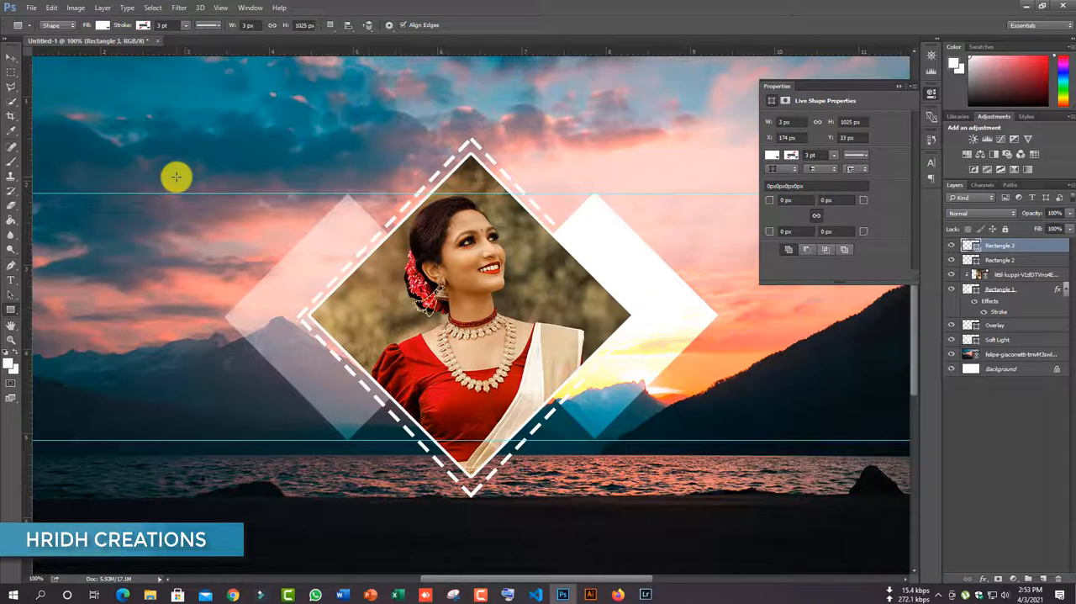
{"action": "left_click_drag", "start_coordinate": [497, 578], "coordinate": [459, 583]}
{"action": "scroll", "coordinate": [125, 291], "scroll_direction": "up", "scroll_amount": 3}
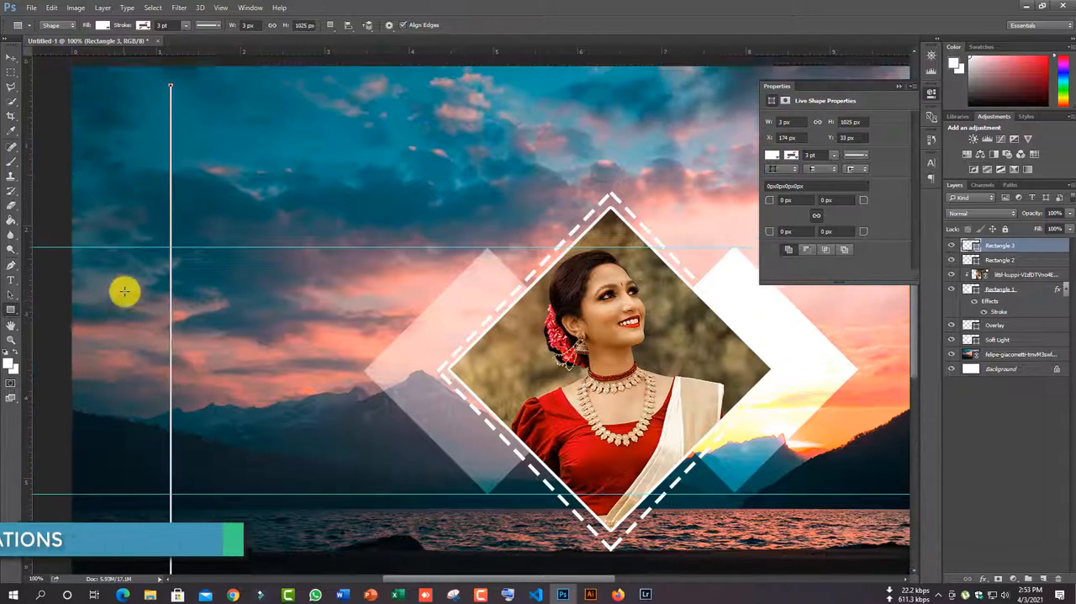
{"action": "scroll", "coordinate": [124, 291], "scroll_direction": "up", "scroll_amount": 1}
{"action": "key", "text": "ctrl+t"}
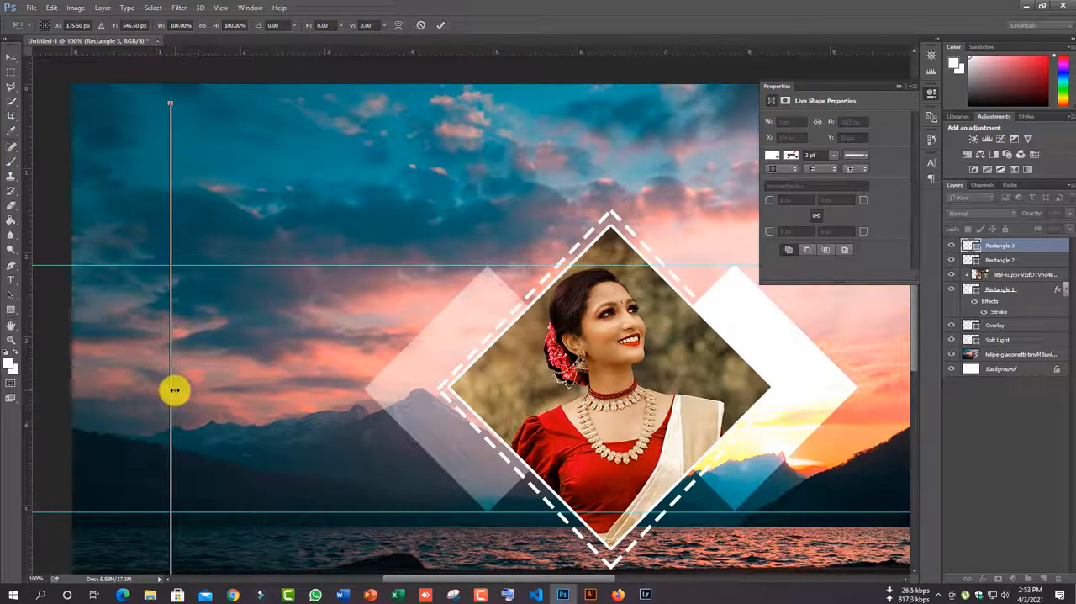
{"action": "left_click_drag", "start_coordinate": [174, 389], "coordinate": [177, 389]}
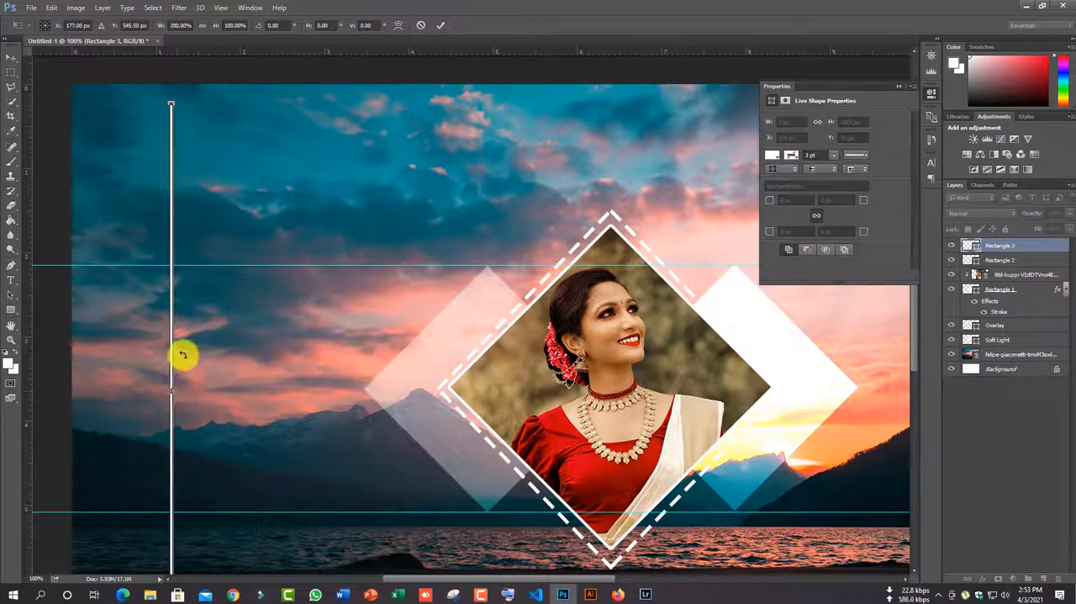
{"action": "left_click", "coordinate": [11, 57]}
{"action": "left_click", "coordinate": [510, 228]}
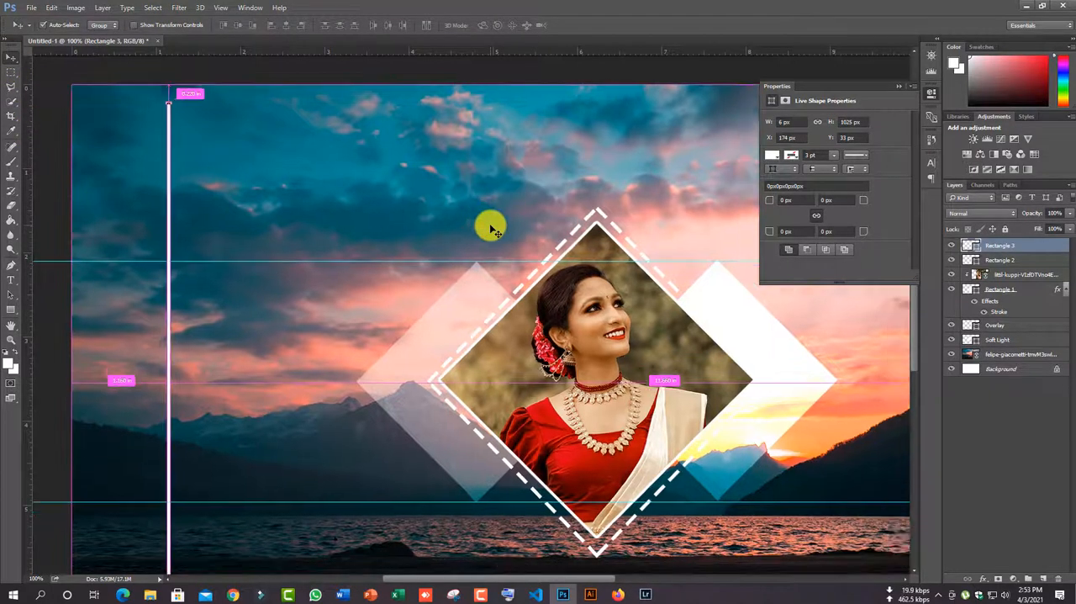
{"action": "key", "text": "ctrl+minus"}
{"action": "key", "text": "ctrl+t"}
{"action": "left_click", "coordinate": [510, 234]}
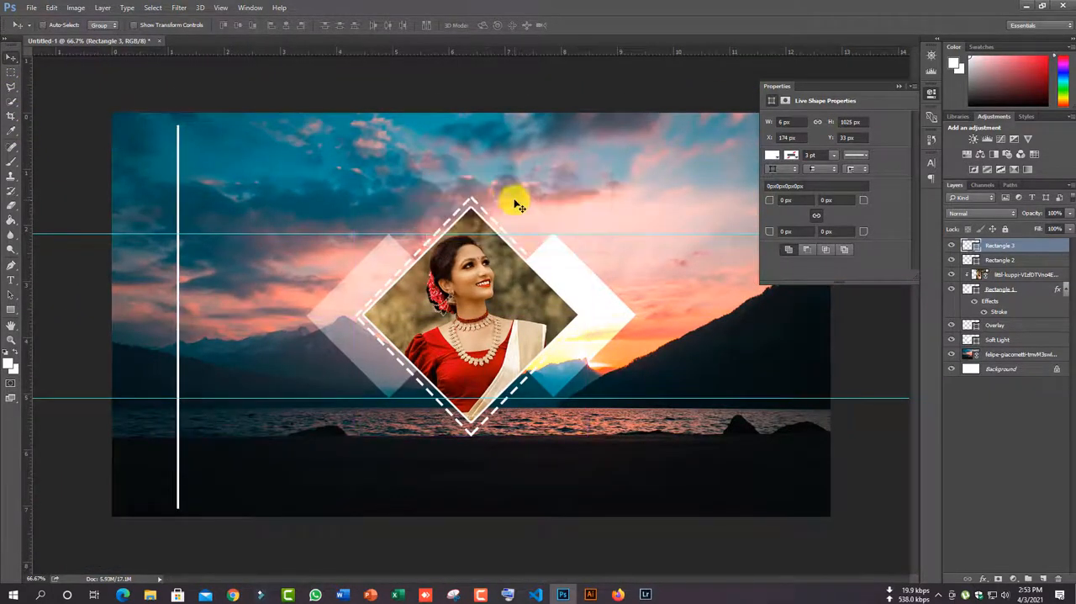
- Rotate the white line 45° and move it diagonally across the portrait diamond
{"action": "key", "text": "ctrl+t"}
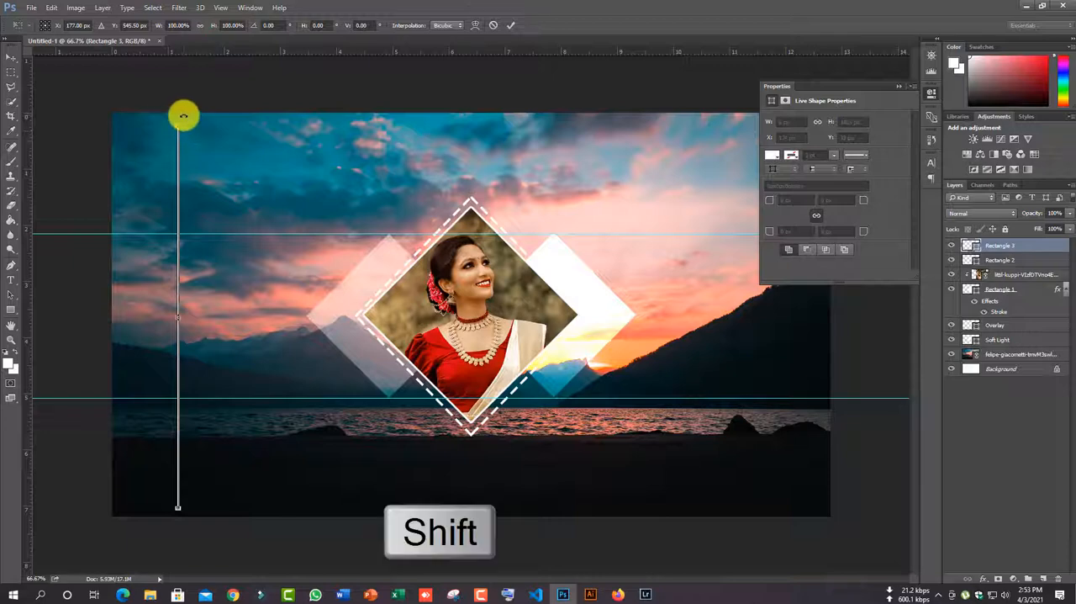
{"action": "left_click_drag", "start_coordinate": [183, 116], "coordinate": [292, 227]}
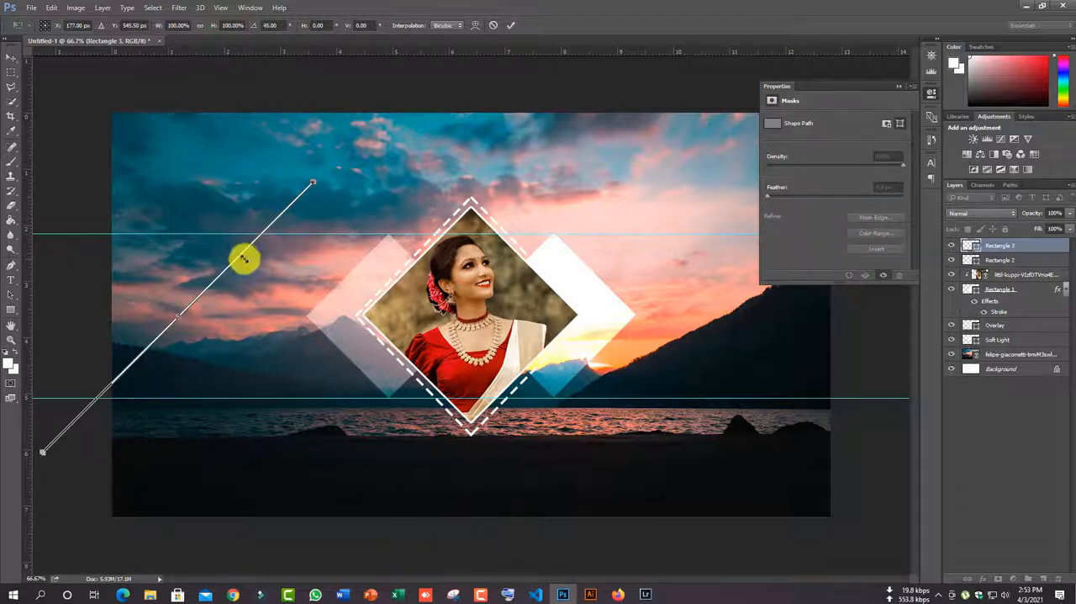
{"action": "left_click", "coordinate": [11, 56]}
{"action": "left_click", "coordinate": [477, 227]}
{"action": "left_click_drag", "start_coordinate": [197, 303], "coordinate": [469, 288]}
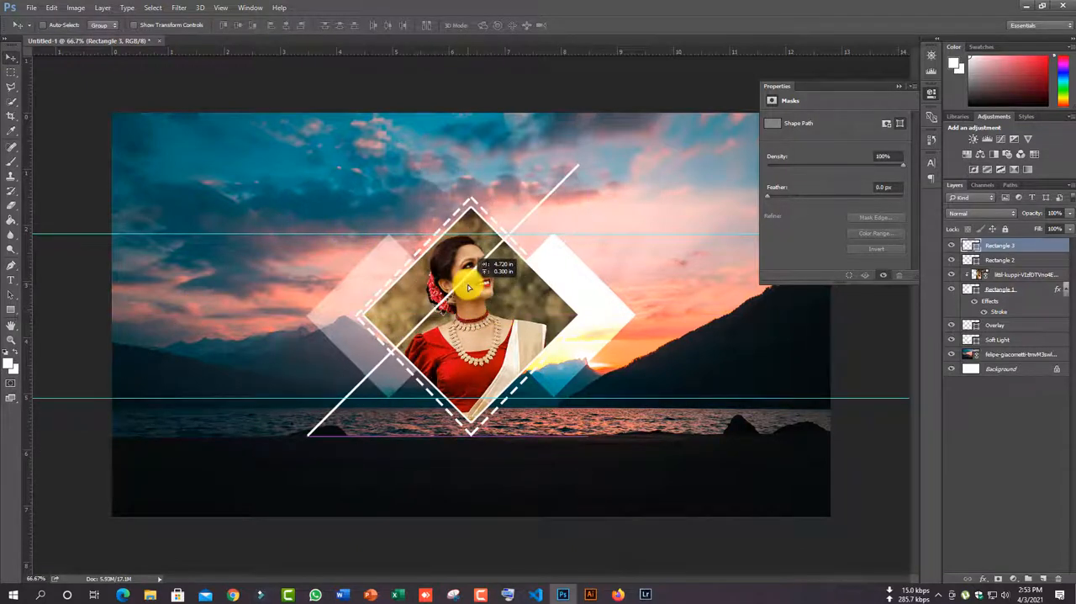
- Rotate the diagonal line a further 15° and reposition it so it crosses the middle of the portrait diamond
{"action": "key", "text": "ctrl+t"}
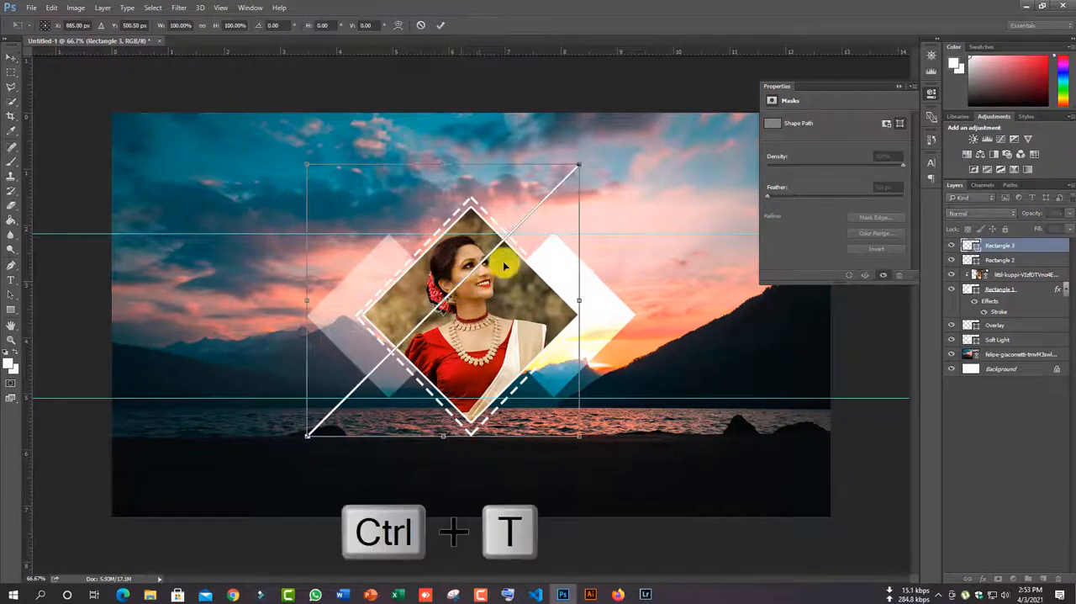
{"action": "left_click_drag", "start_coordinate": [607, 156], "coordinate": [629, 194]}
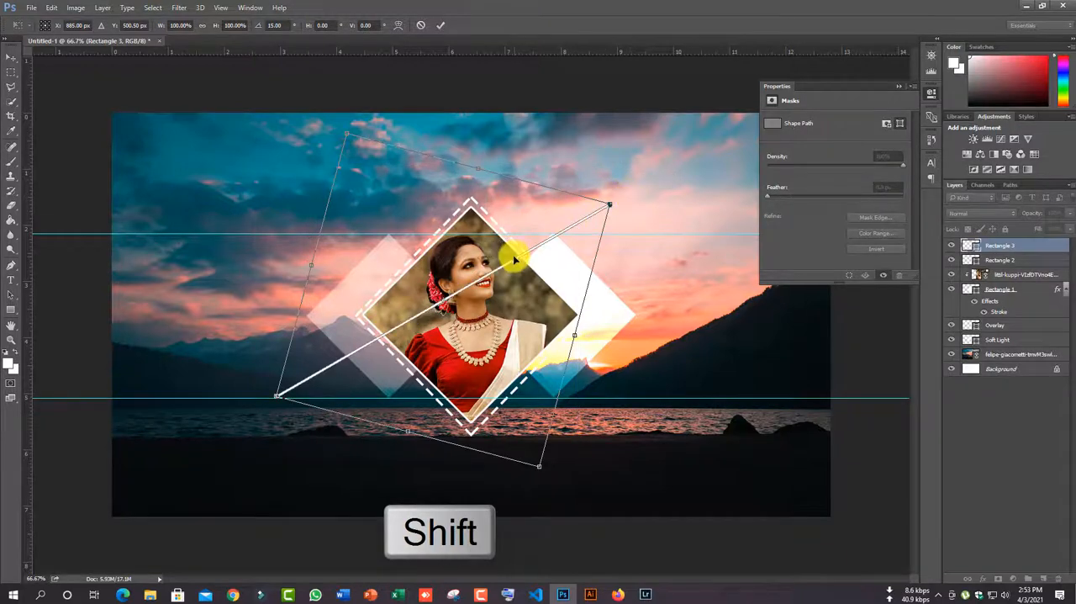
{"action": "left_click_drag", "start_coordinate": [515, 263], "coordinate": [522, 284]}
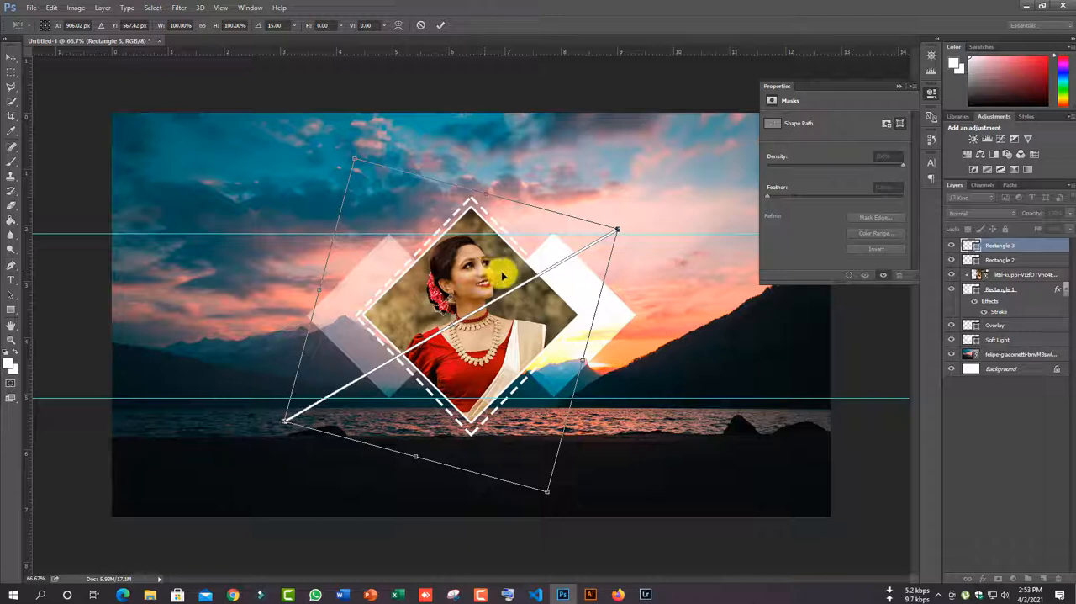
{"action": "left_click_drag", "start_coordinate": [517, 282], "coordinate": [520, 279]}
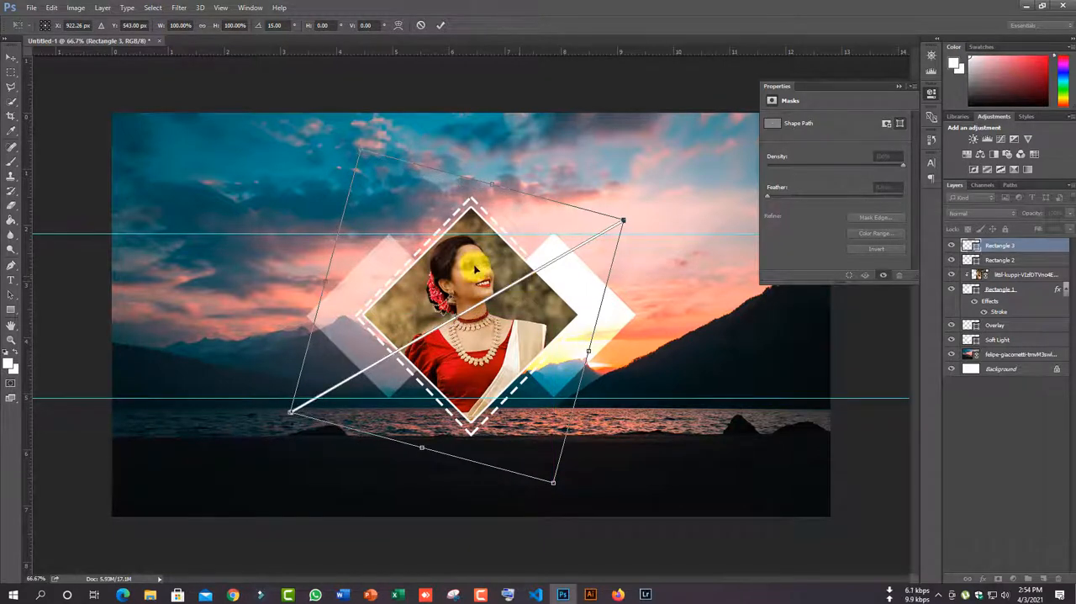
{"action": "left_click", "coordinate": [14, 61]}
{"action": "left_click", "coordinate": [493, 224]}
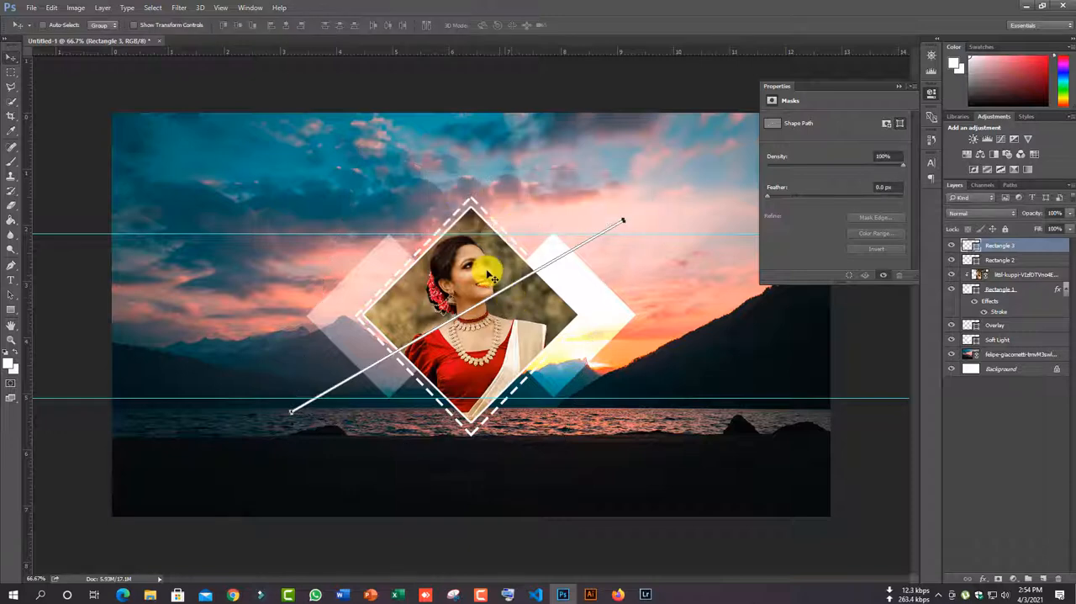
- Stack the diagonal line beneath the Soft Light layer and duplicate it twice, placing one parallel copy on each side
{"action": "left_click_drag", "start_coordinate": [1001, 249], "coordinate": [1006, 345]}
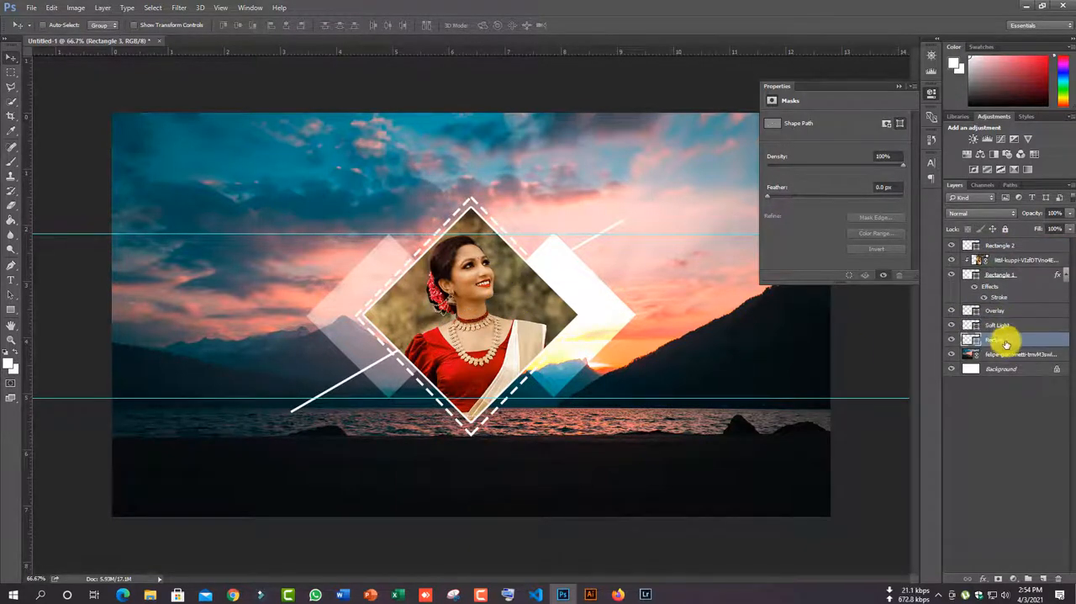
{"action": "key", "text": "ctrl+j"}
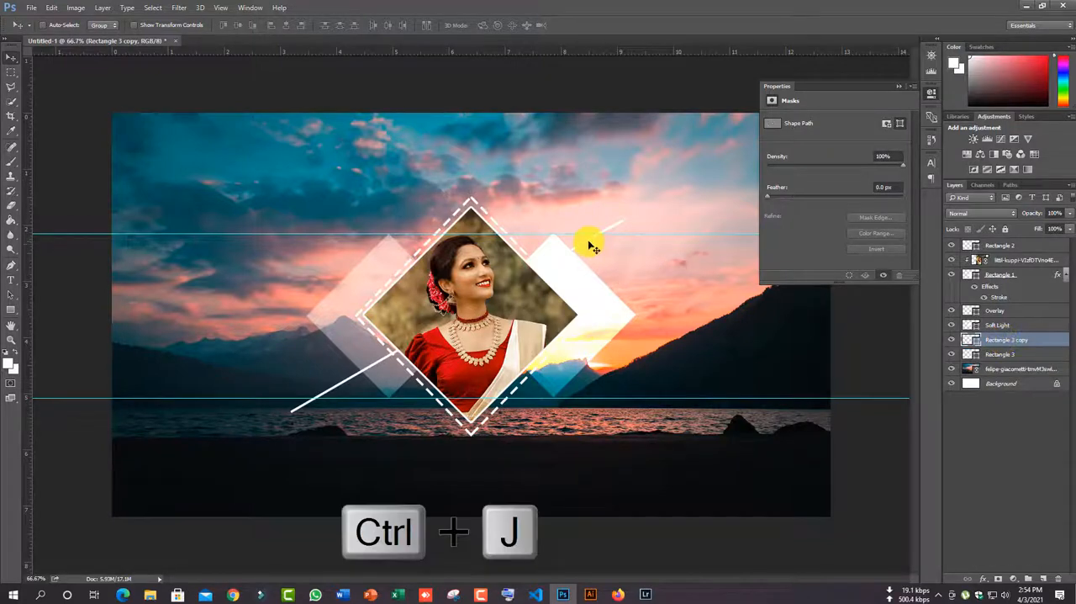
{"action": "mouse_move", "coordinate": [588, 241]}
{"action": "left_mouse_down"}
{"action": "mouse_move", "coordinate": [559, 239]}
{"action": "mouse_move", "coordinate": [584, 237]}
{"action": "left_mouse_up"}
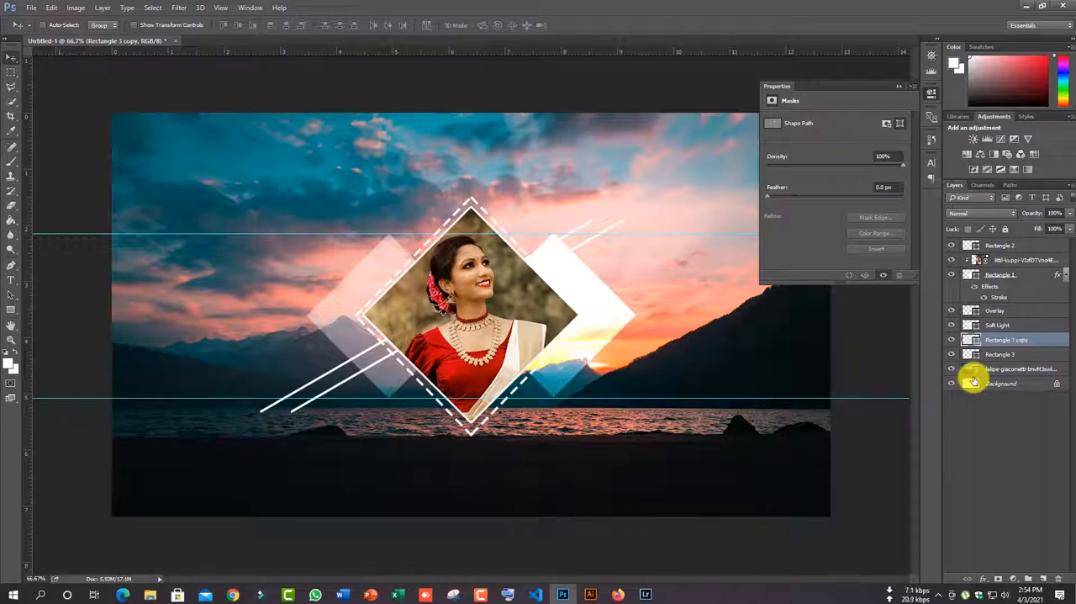
{"action": "key", "text": "ctrl+j"}
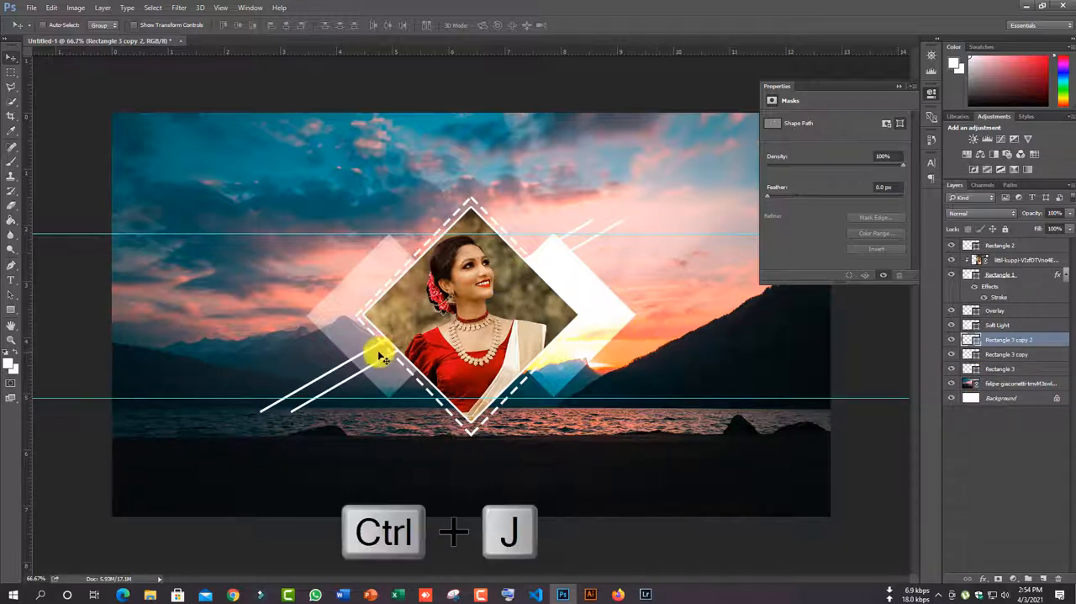
{"action": "left_click_drag", "start_coordinate": [377, 351], "coordinate": [428, 356]}
{"action": "left_click_drag", "start_coordinate": [429, 356], "coordinate": [425, 359]}
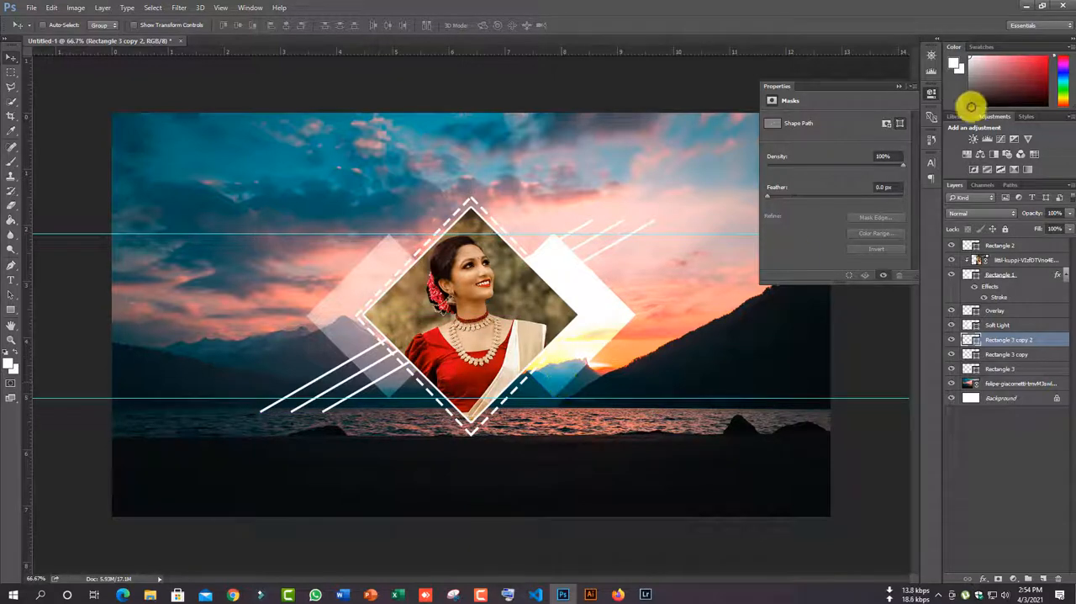
- Group all layers from Rectangle 3 up to Rectangle 2 and select the new group
{"action": "left_click", "coordinate": [897, 86]}
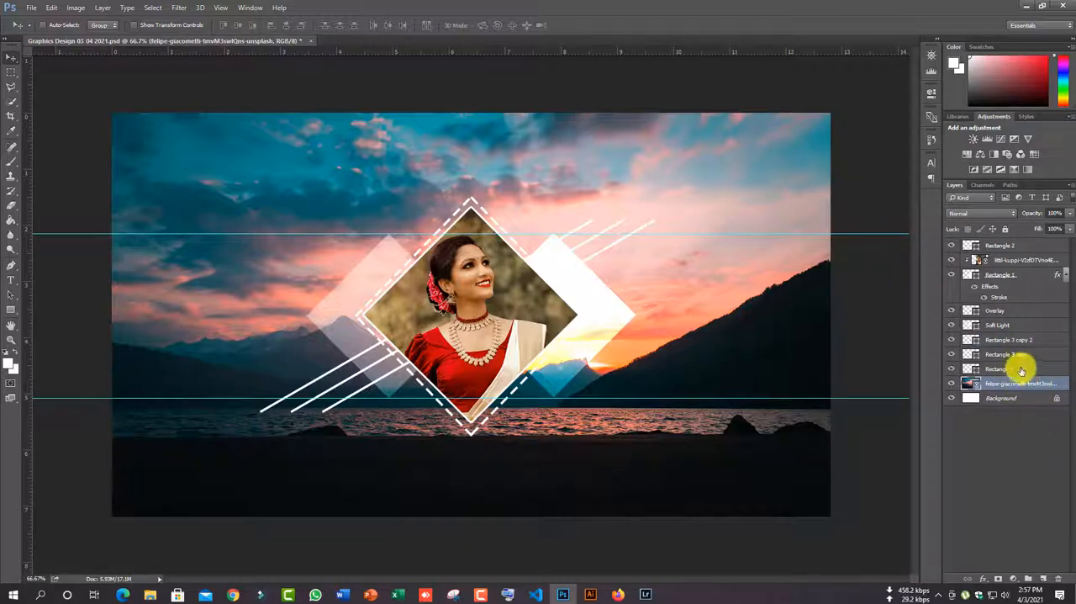
{"action": "left_click_drag", "start_coordinate": [1020, 368], "coordinate": [1004, 242]}
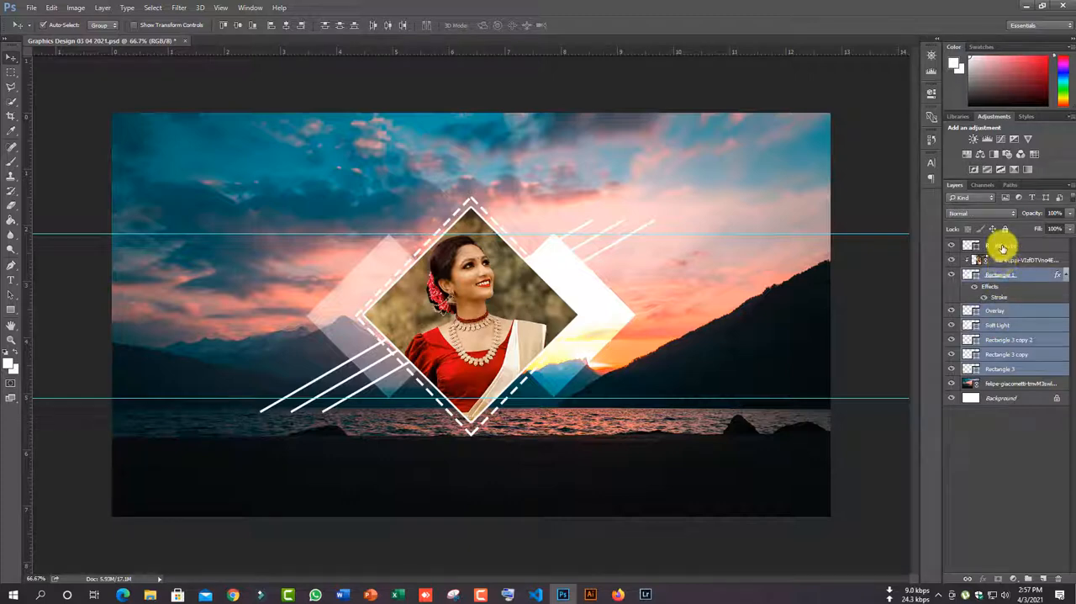
{"action": "left_click", "coordinate": [1028, 579]}
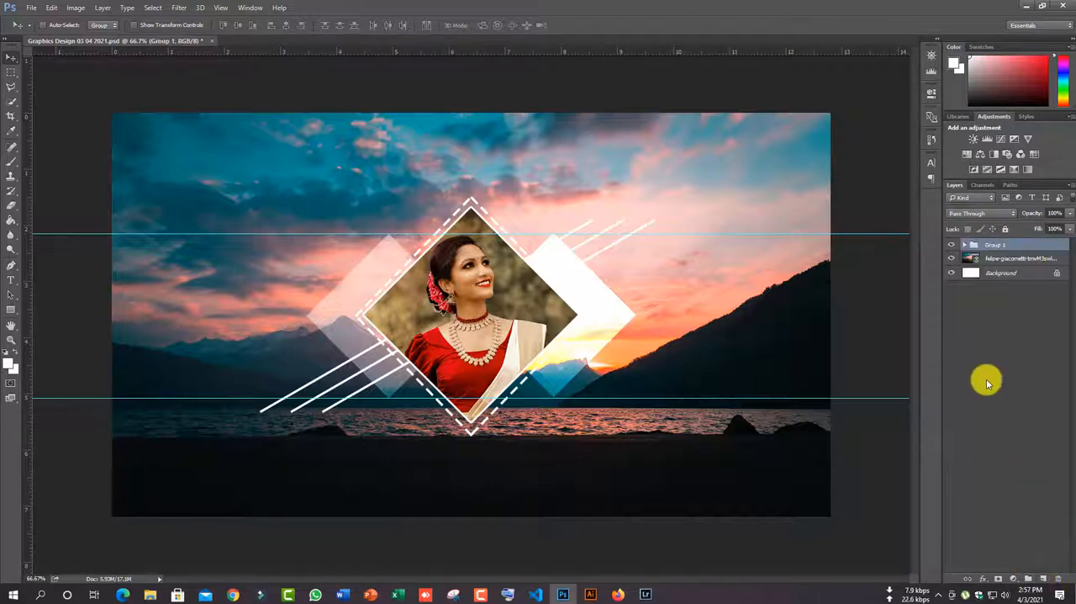
{"action": "left_click", "coordinate": [992, 243]}
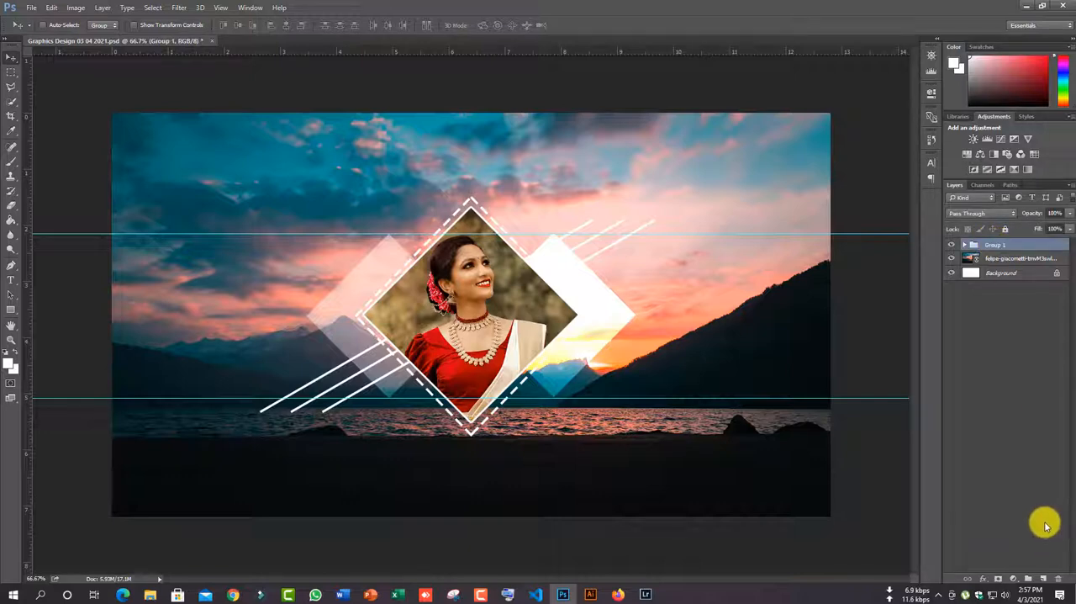
- Add a Hue/Saturation adjustment directly above the landscape layer with Saturation -90 and Lightness +3
{"action": "left_click", "coordinate": [997, 257]}
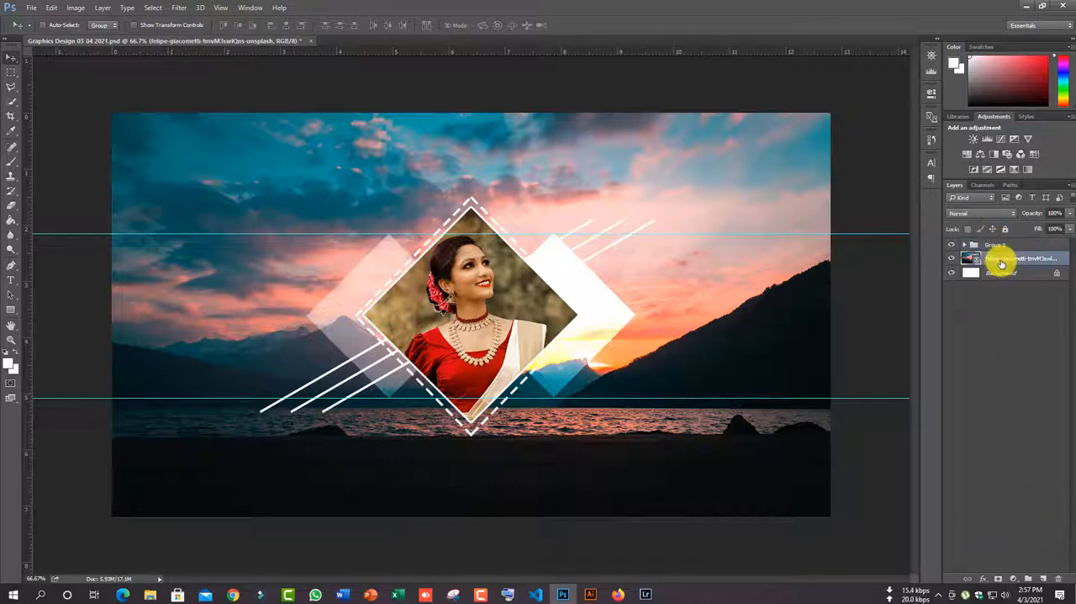
{"action": "left_click", "coordinate": [1013, 579]}
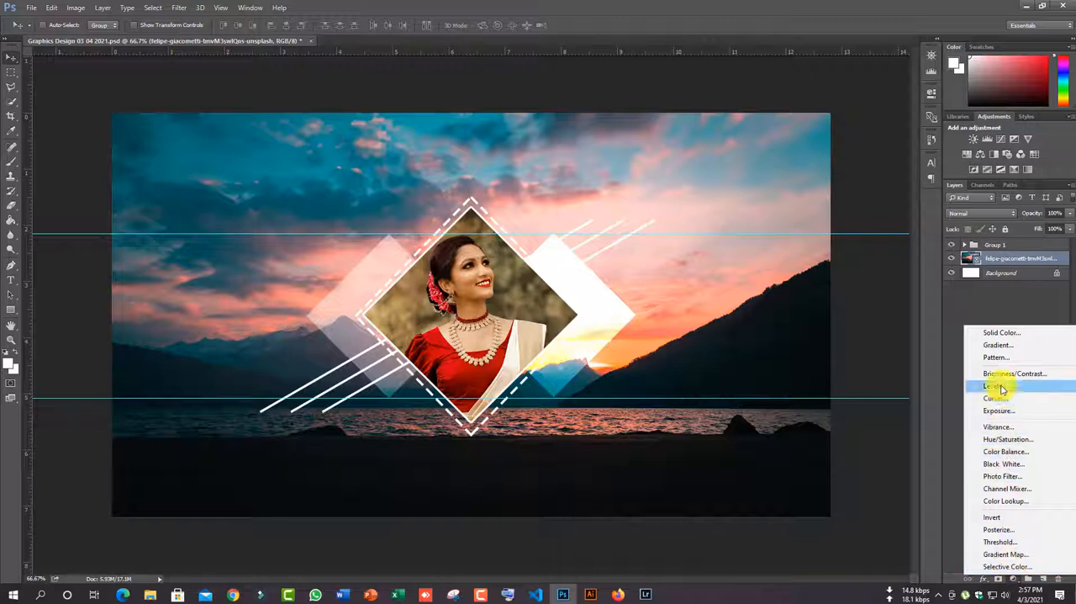
{"action": "left_click", "coordinate": [1003, 439]}
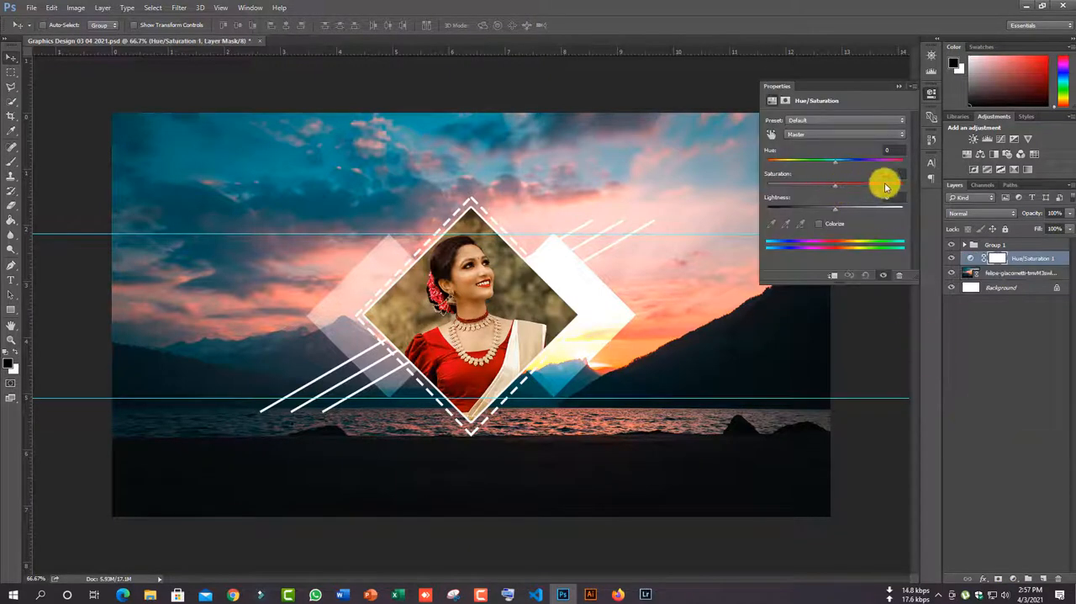
{"action": "type", "text": "-90"}
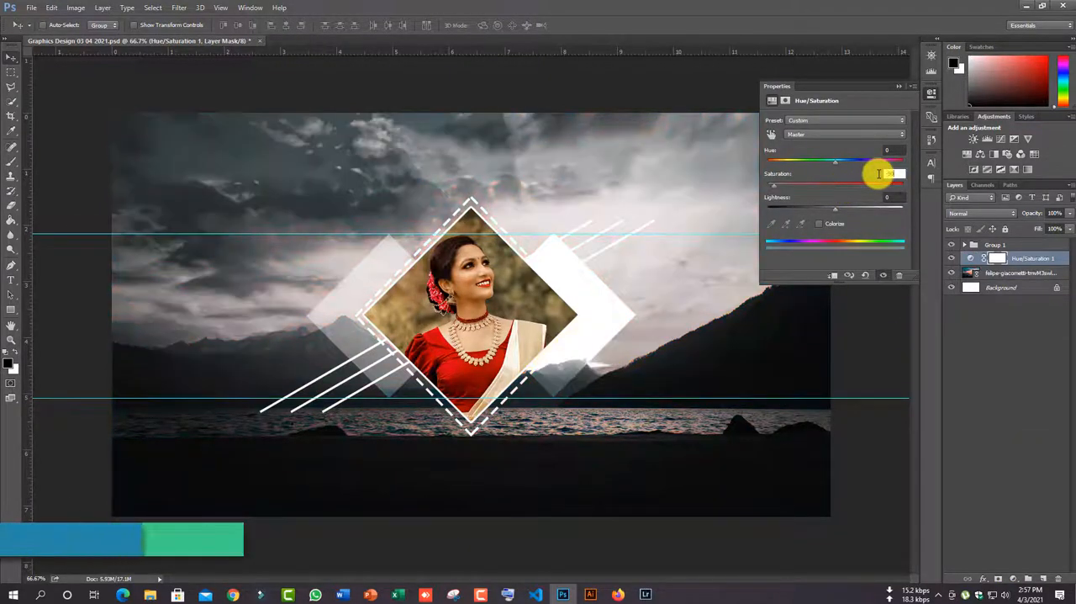
{"action": "mouse_move", "coordinate": [838, 213]}
{"action": "left_mouse_down"}
{"action": "mouse_move", "coordinate": [855, 211]}
{"action": "mouse_move", "coordinate": [845, 213]}
{"action": "left_mouse_up"}
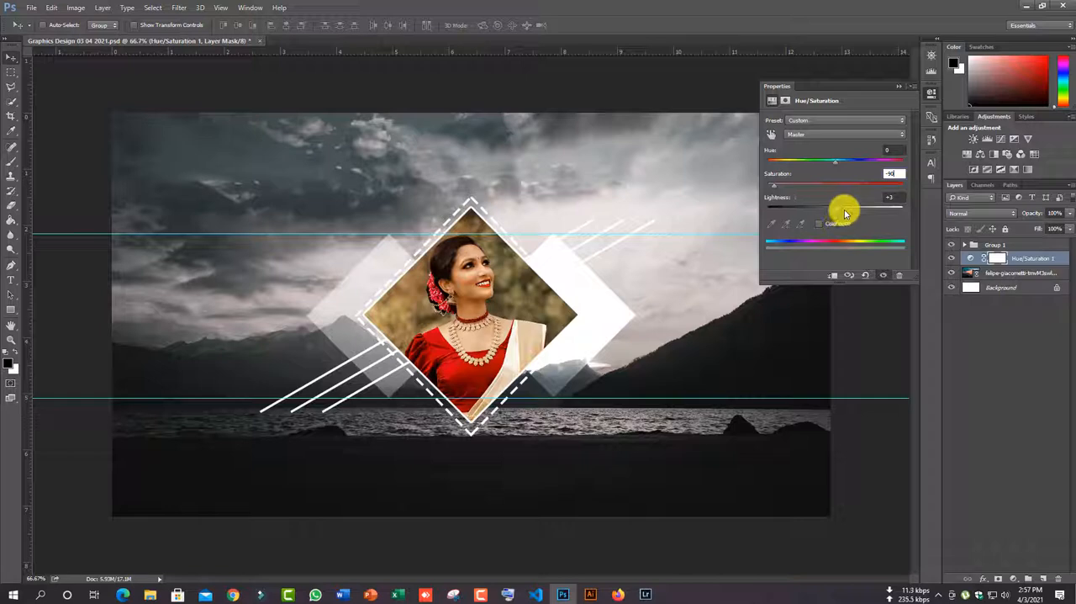
{"action": "left_click", "coordinate": [899, 85]}
- Add a Levels adjustment above Group 1 with RGB input levels of 22, 1.10 and 247
{"action": "left_click", "coordinate": [1020, 244]}
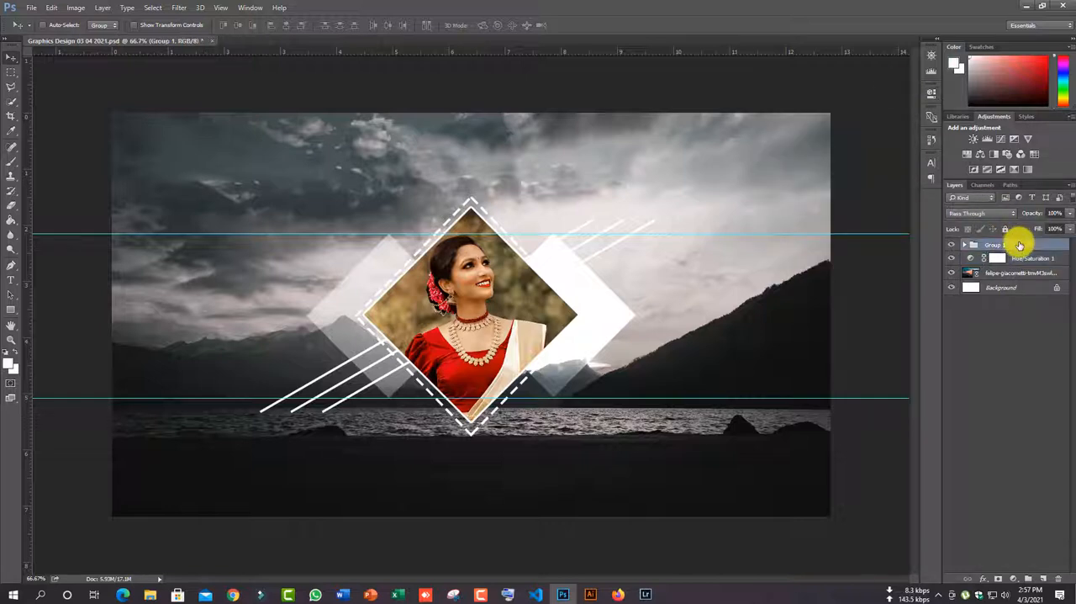
{"action": "left_click", "coordinate": [1014, 579]}
{"action": "left_click", "coordinate": [998, 395]}
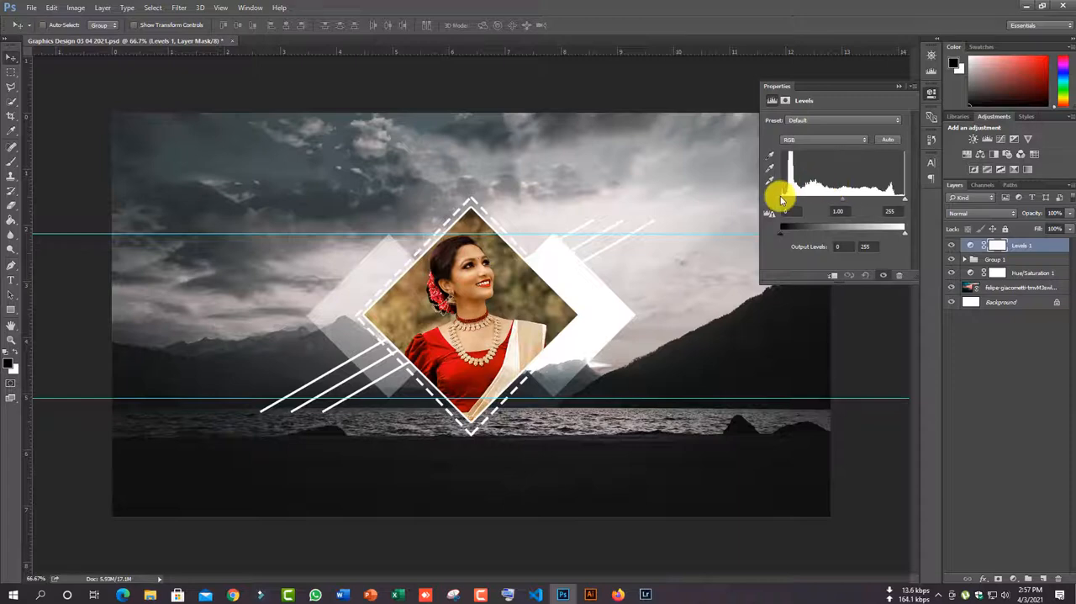
{"action": "left_click_drag", "start_coordinate": [781, 198], "coordinate": [900, 200]}
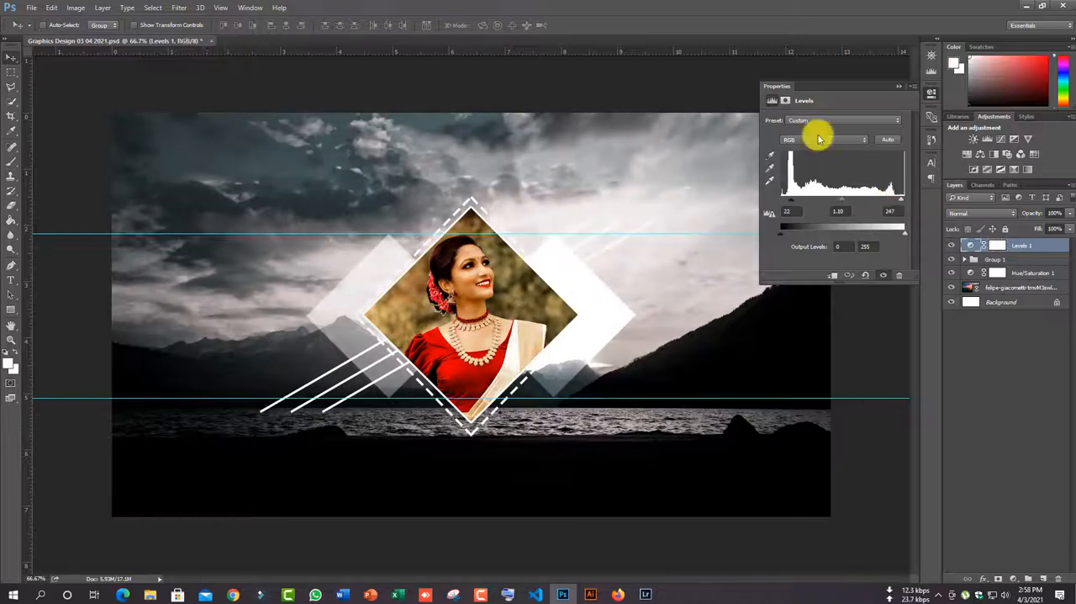
- Adjust the Blue channel's input levels in the Levels adjustment to give the whole banner a cool blue tint
{"action": "left_click", "coordinate": [819, 139]}
{"action": "left_click", "coordinate": [809, 163]}
{"action": "mouse_move", "coordinate": [785, 199]}
{"action": "left_mouse_down"}
{"action": "mouse_move", "coordinate": [795, 204]}
{"action": "mouse_move", "coordinate": [764, 202]}
{"action": "left_mouse_up"}
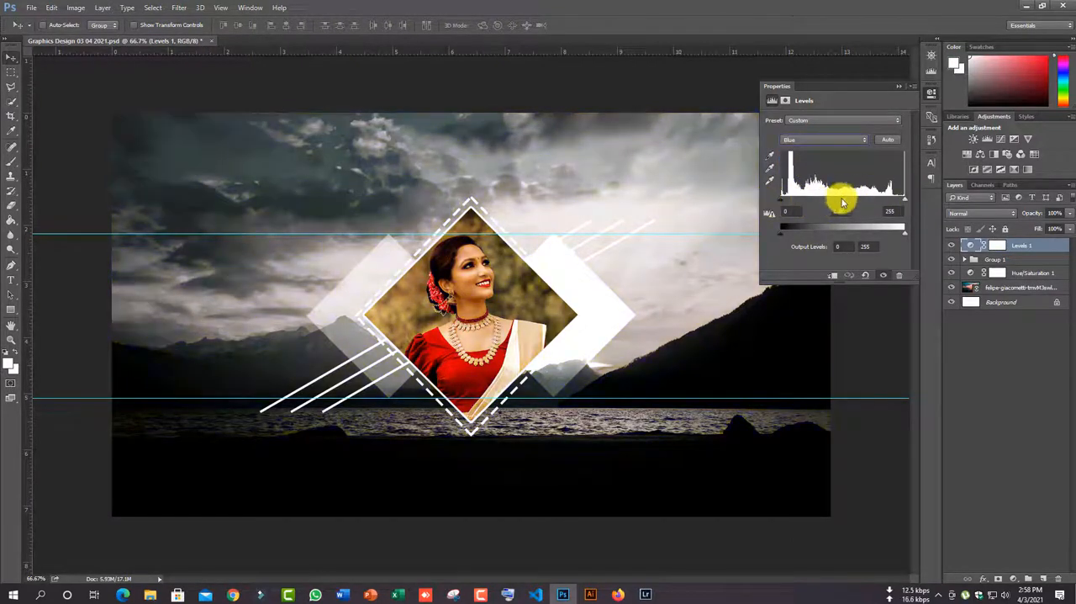
{"action": "left_click_drag", "start_coordinate": [864, 203], "coordinate": [833, 204]}
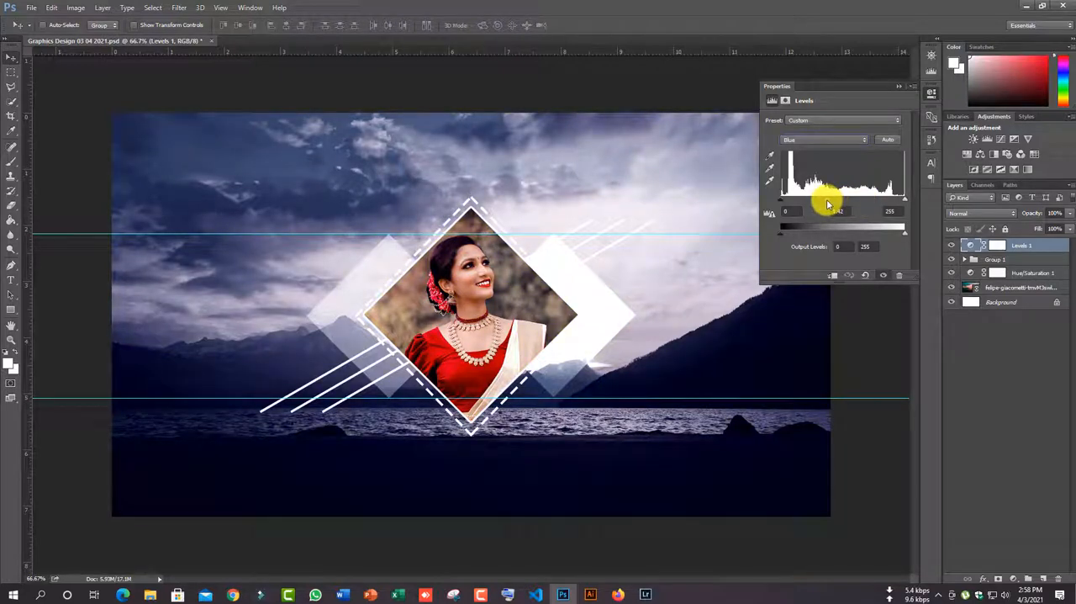
{"action": "mouse_move", "coordinate": [905, 198]}
{"action": "left_mouse_down"}
{"action": "mouse_move", "coordinate": [873, 201]}
{"action": "mouse_move", "coordinate": [896, 202]}
{"action": "left_mouse_up"}
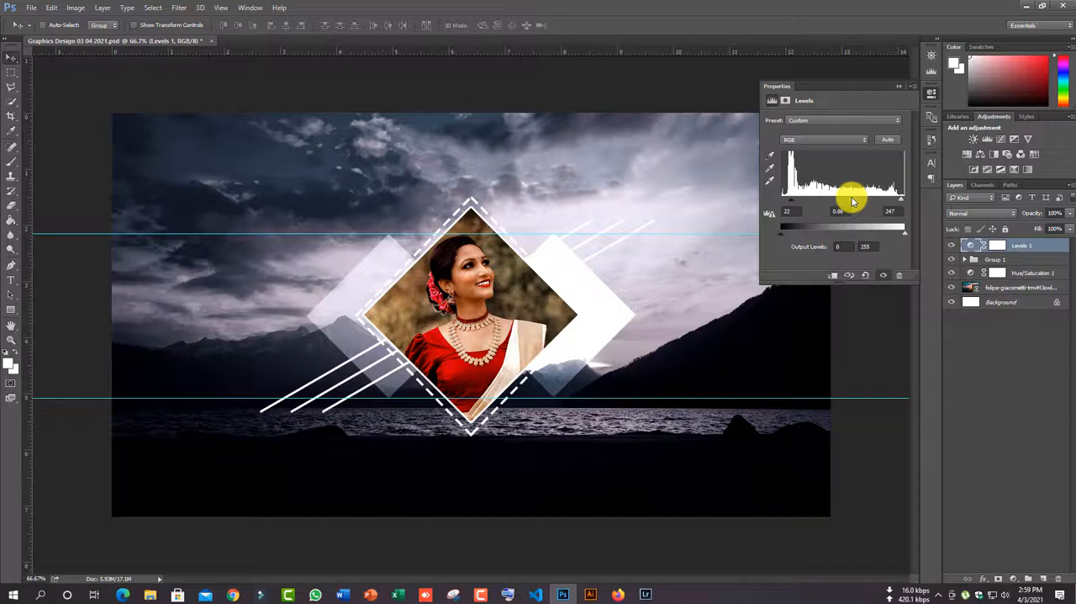
{"action": "left_click_drag", "start_coordinate": [850, 202], "coordinate": [790, 202]}
- Fine-tune the Red channel in the Levels adjustment, setting its shadow input to 6 and highlight input to 255
{"action": "left_click", "coordinate": [819, 140]}
{"action": "left_click", "coordinate": [807, 157]}
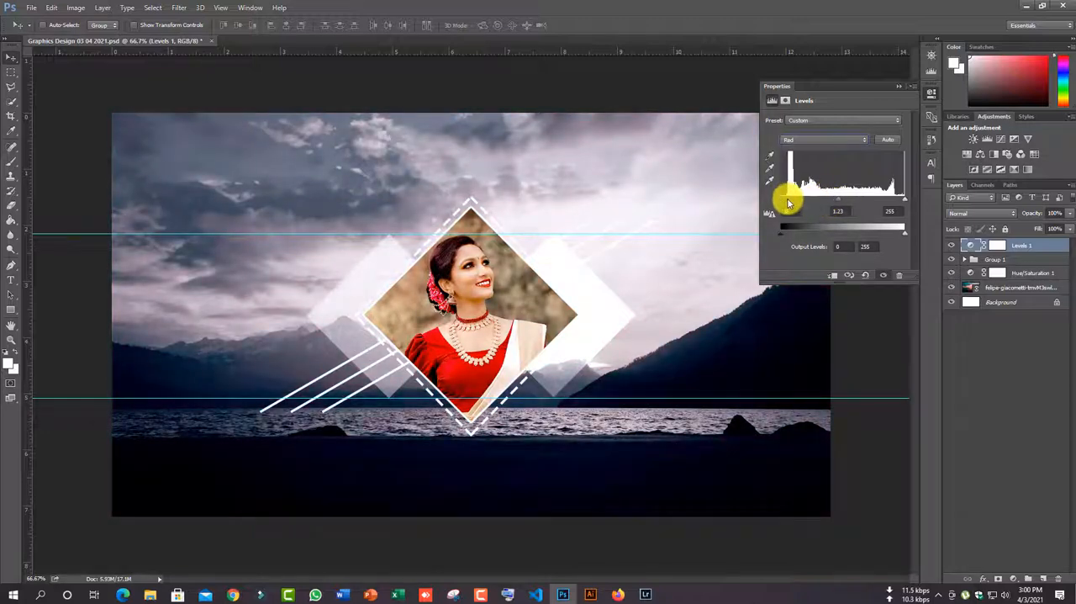
{"action": "mouse_move", "coordinate": [905, 199]}
{"action": "left_mouse_down"}
{"action": "mouse_move", "coordinate": [868, 201]}
{"action": "mouse_move", "coordinate": [897, 199]}
{"action": "left_mouse_up"}
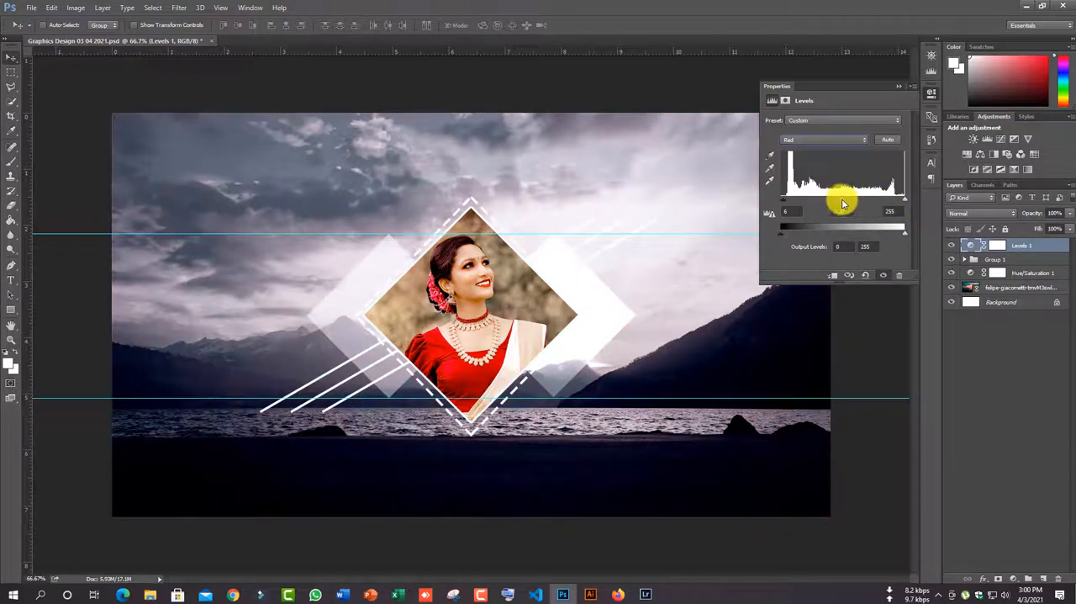
- Apply a Gaussian Blur smart filter with a 4.0 pixel radius to the landscape layer
{"action": "left_click", "coordinate": [179, 7]}
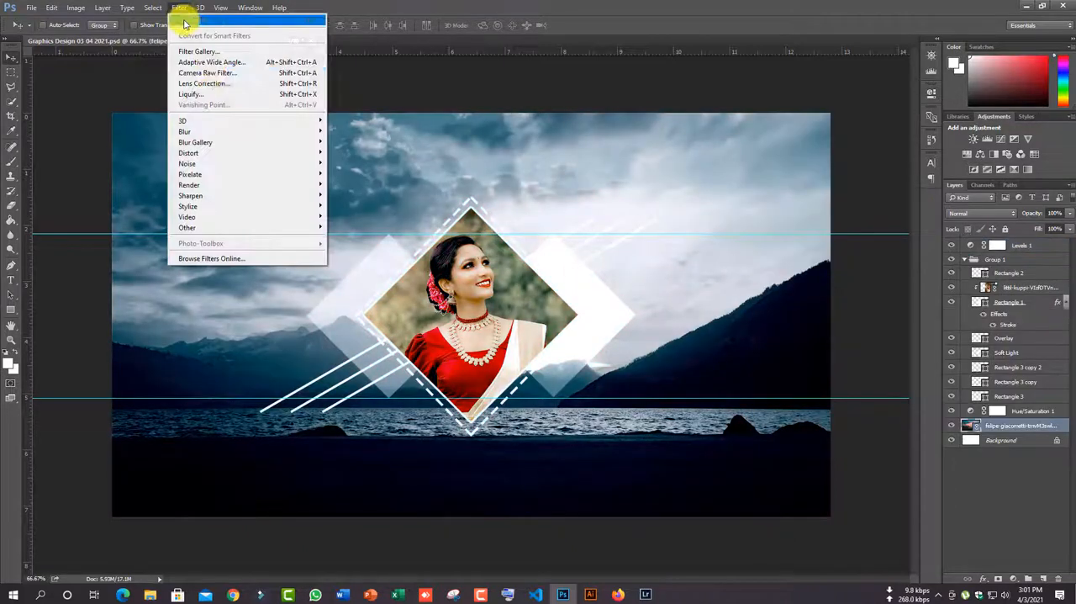
{"action": "mouse_move", "coordinate": [193, 130]}
{"action": "left_click", "coordinate": [349, 161]}
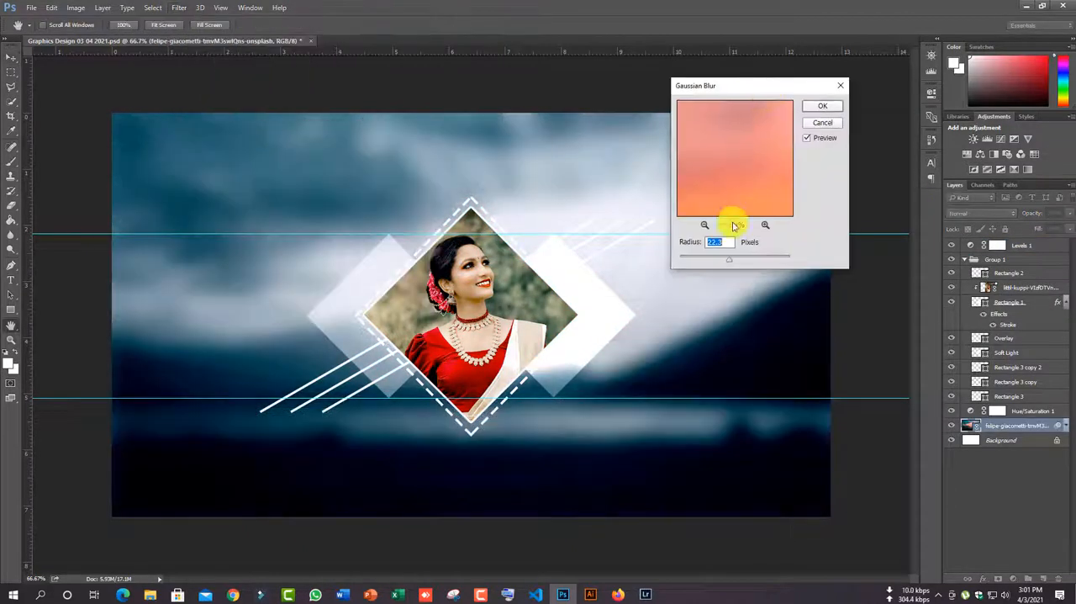
{"action": "left_click_drag", "start_coordinate": [728, 259], "coordinate": [700, 265]}
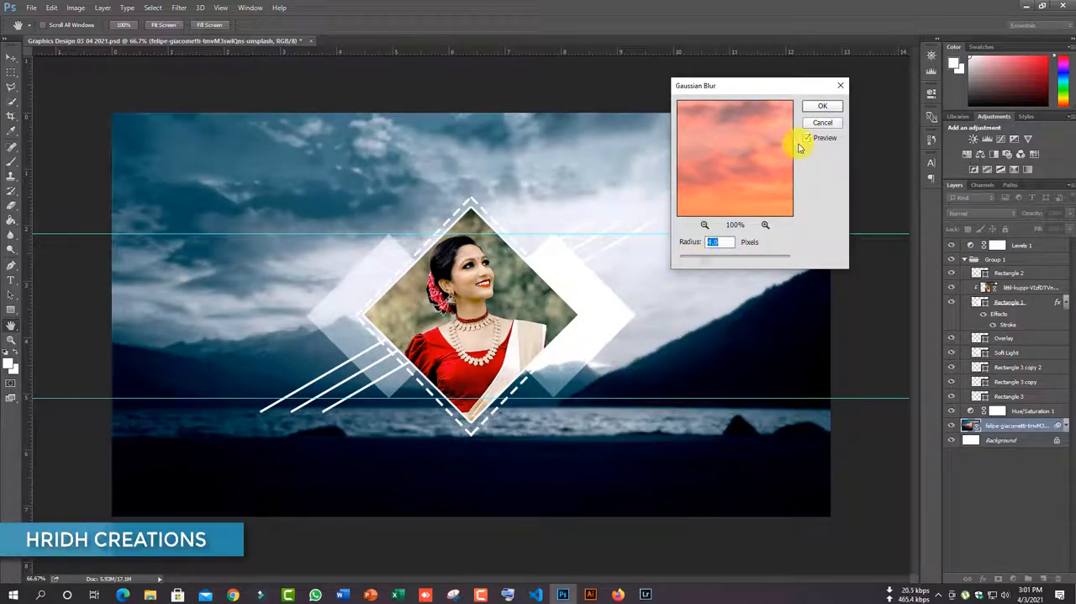
{"action": "left_click", "coordinate": [822, 106]}
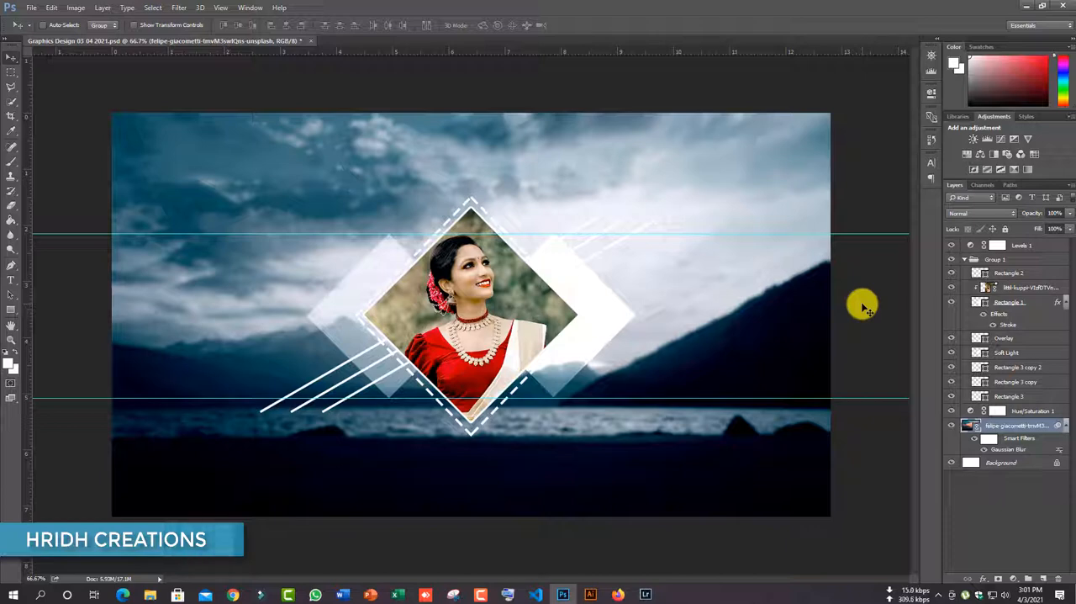
- Export the banner as the PNG file Graphics Design 03 04 2021 into the Facebook Banner Design folder
{"action": "left_click", "coordinate": [33, 11]}
{"action": "mouse_move", "coordinate": [109, 168]}
{"action": "left_click", "coordinate": [225, 190]}
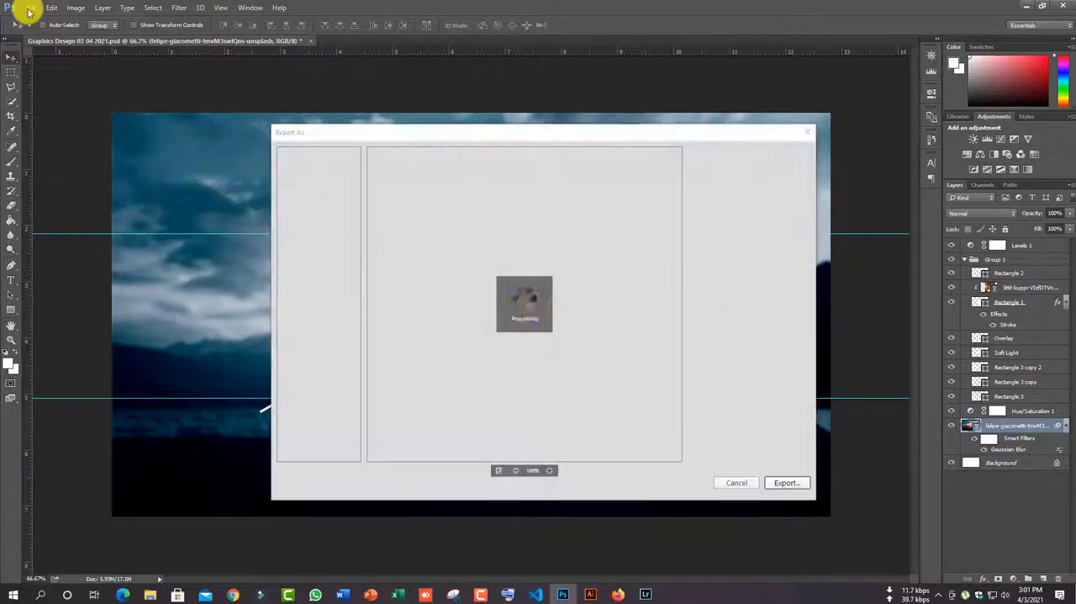
{"action": "left_click", "coordinate": [787, 482]}
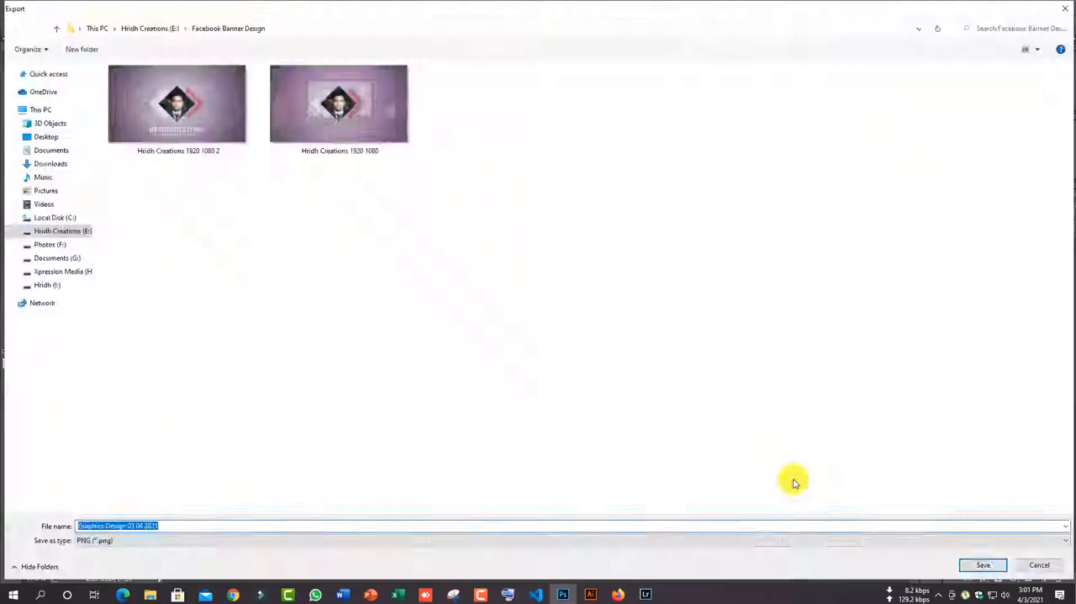
{"action": "left_click", "coordinate": [975, 564]}
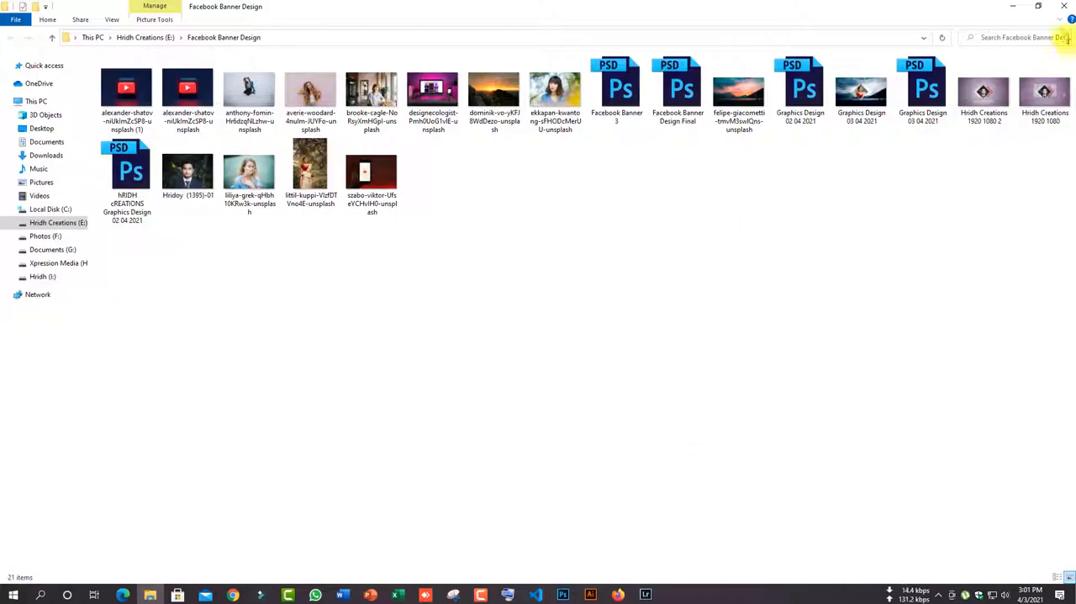
- Open the exported Graphics Design 03 04 2021 image in Photos and compare it with Hridh Creations 1920 1080 2
{"action": "double_click", "coordinate": [861, 88]}
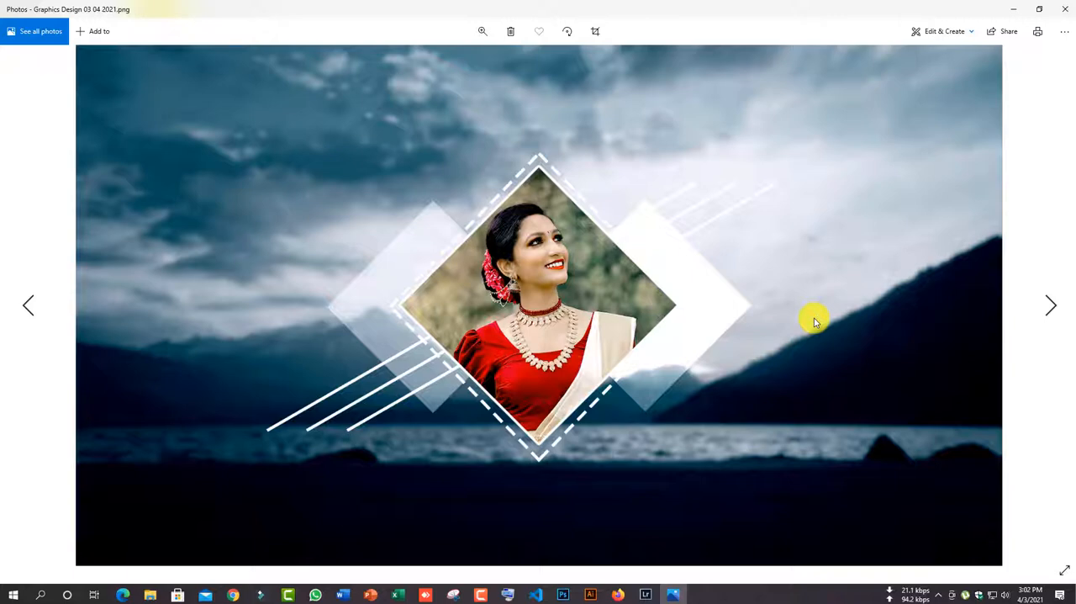
{"action": "key", "text": "Right"}
{"action": "key", "text": "Left"}
{"action": "key", "text": "Right"}
{"action": "key", "text": "Left"}
{"action": "key", "text": "Right"}
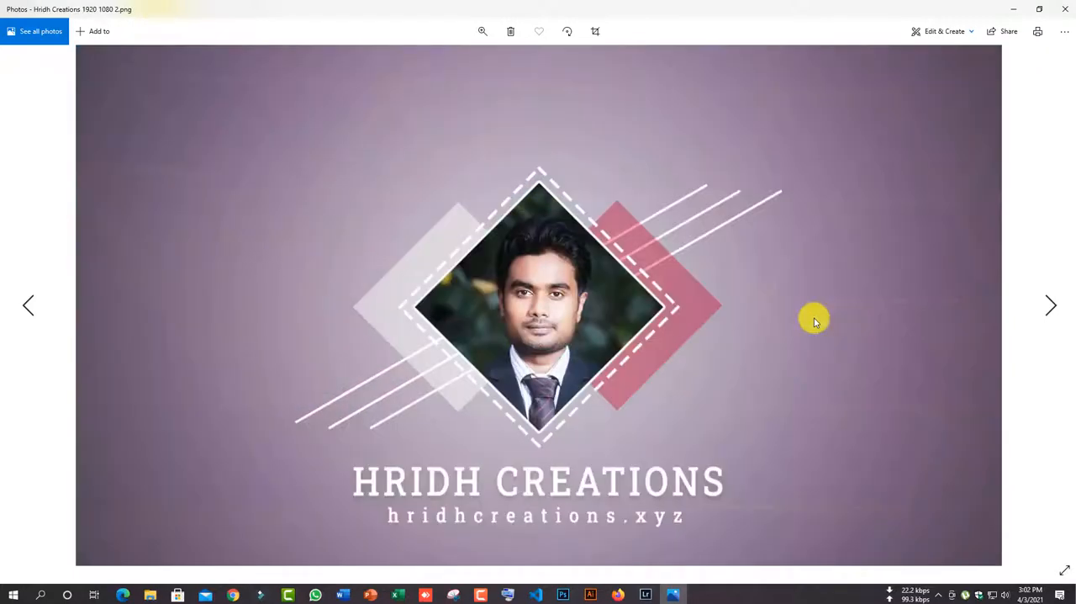
{"action": "key", "text": "Left"}
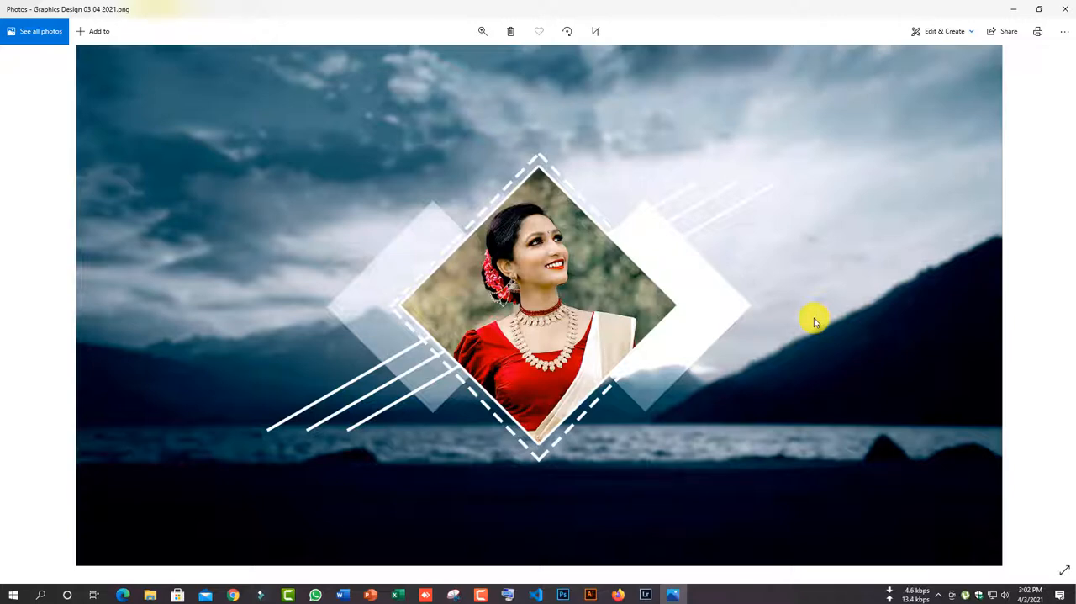
{"action": "key", "text": "Right"}
{"action": "key", "text": "Left"}
{"action": "key", "text": "Right"}
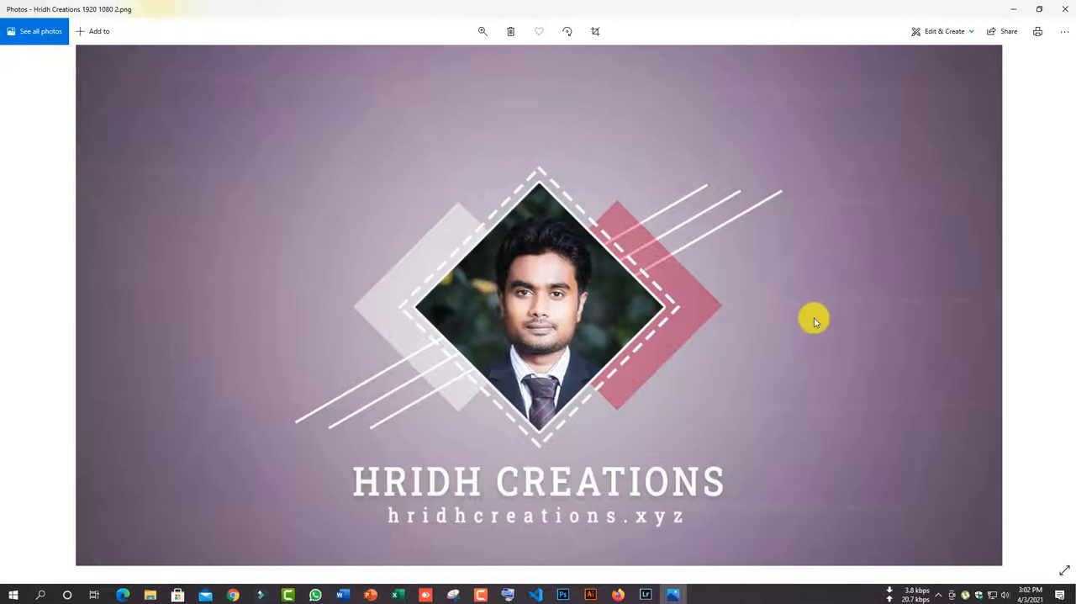
{"action": "key", "text": "Left"}
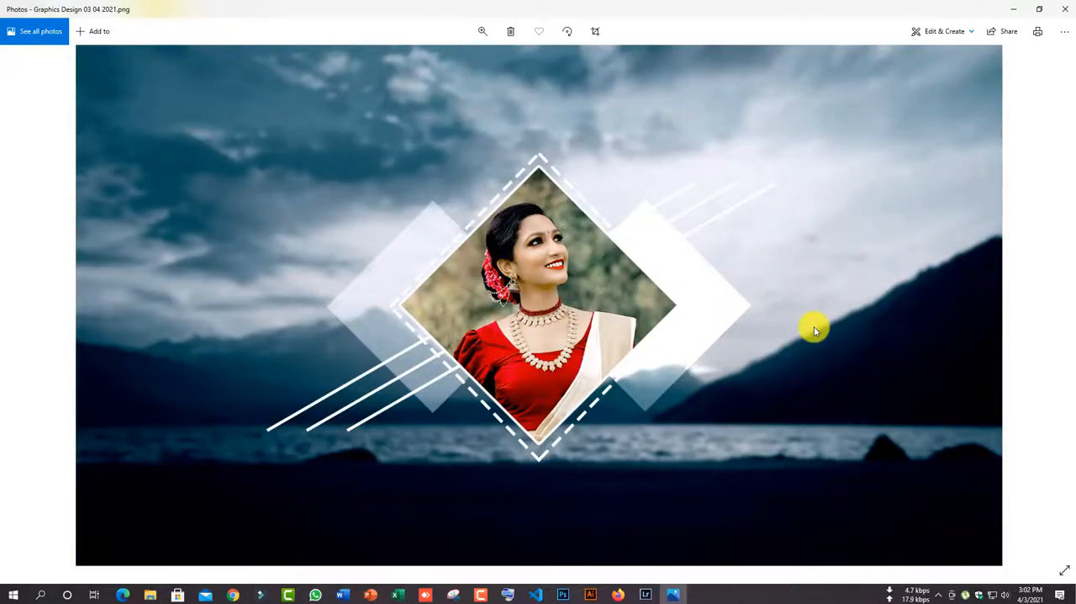
{"action": "key", "text": "Right"}
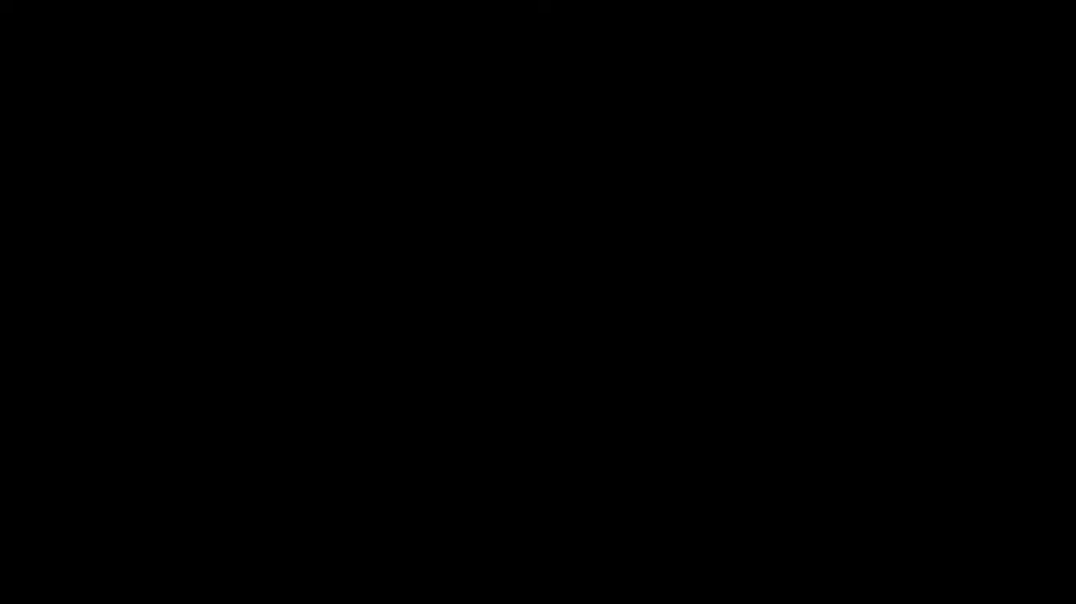